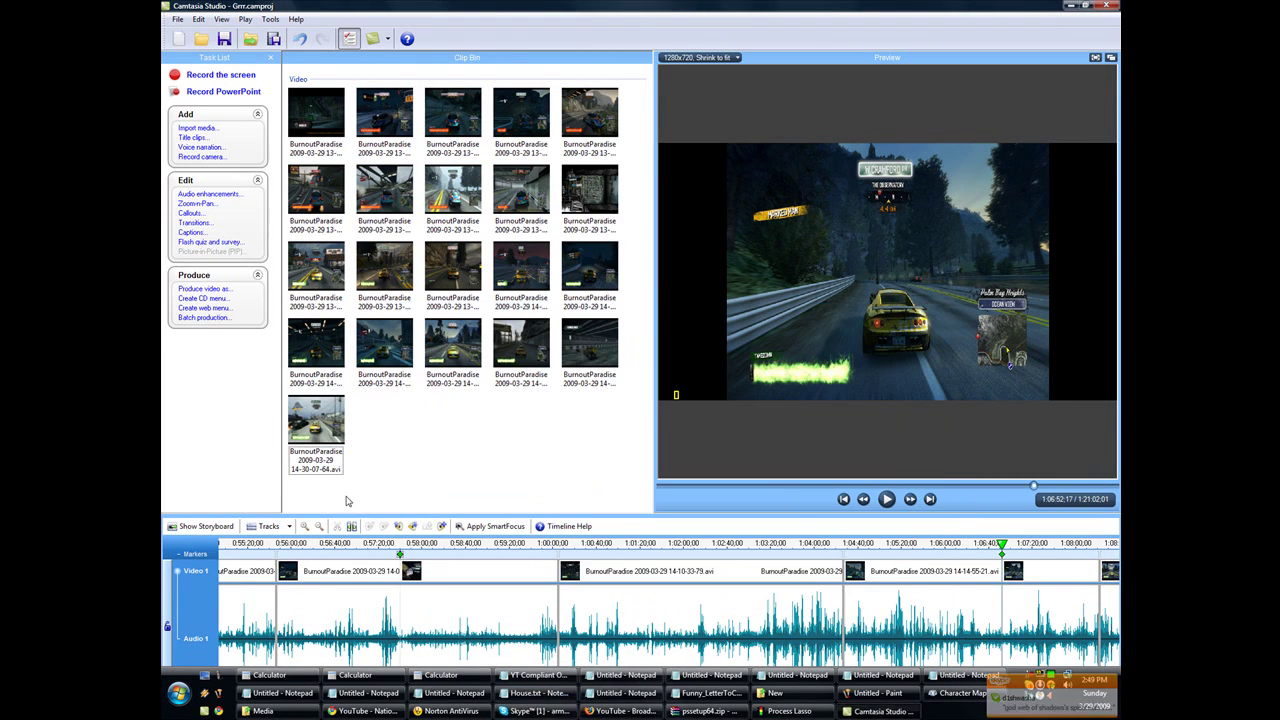
# Add a timeline marker named 8 at 1:15:25 and save the project
pyautogui.moveTo(880, 702); pyautogui.dragTo(992, 703)
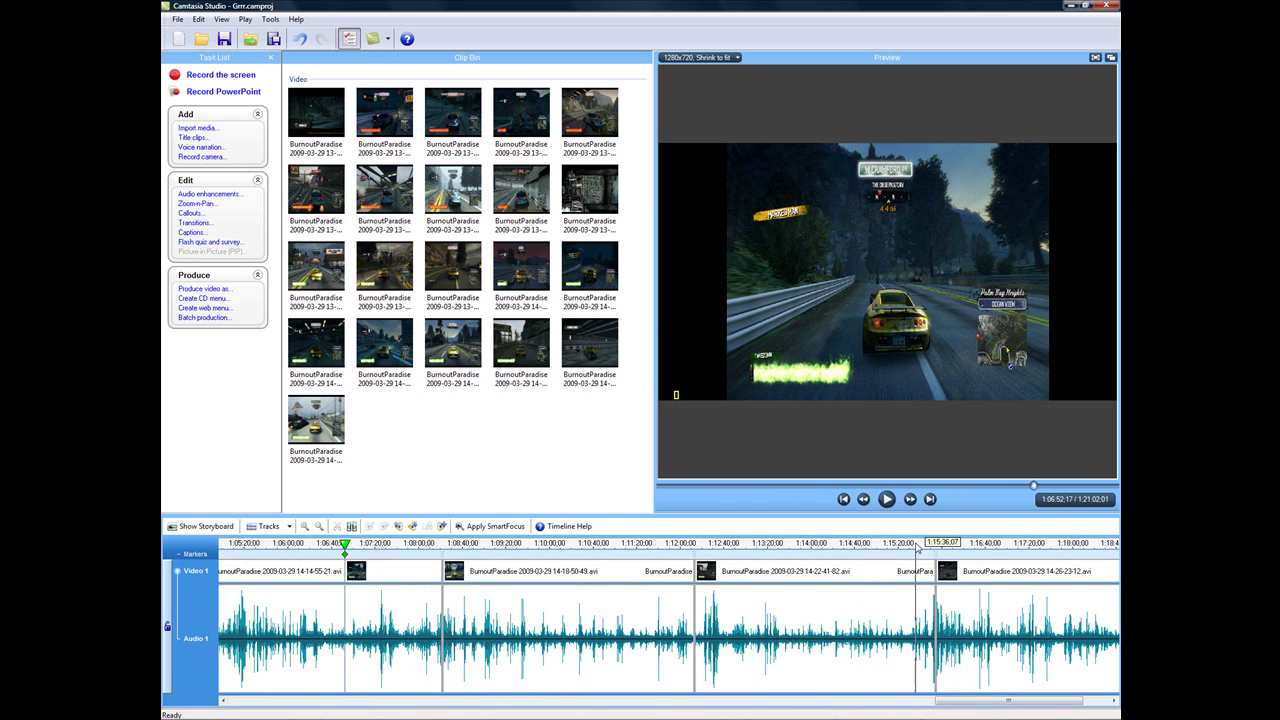
pyautogui.click(905, 545)
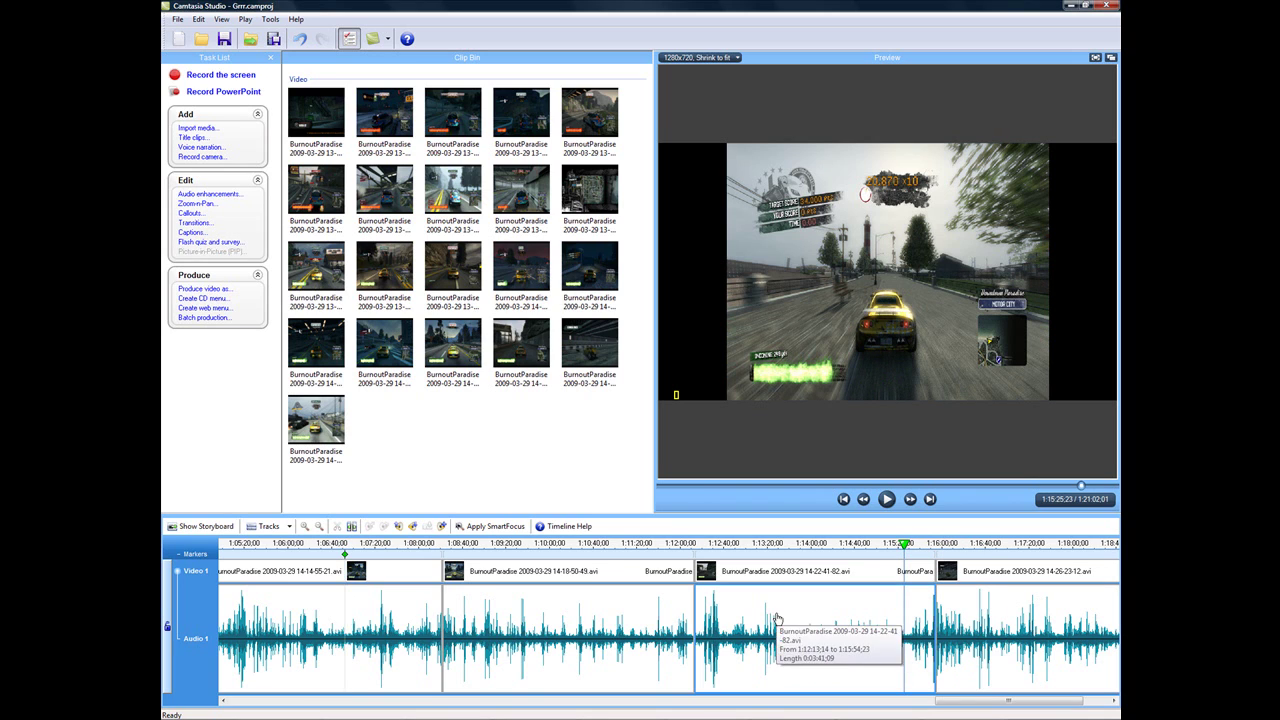
pyautogui.rightClick(344, 553)
pyautogui.click(365, 560)
pyautogui.write('8')
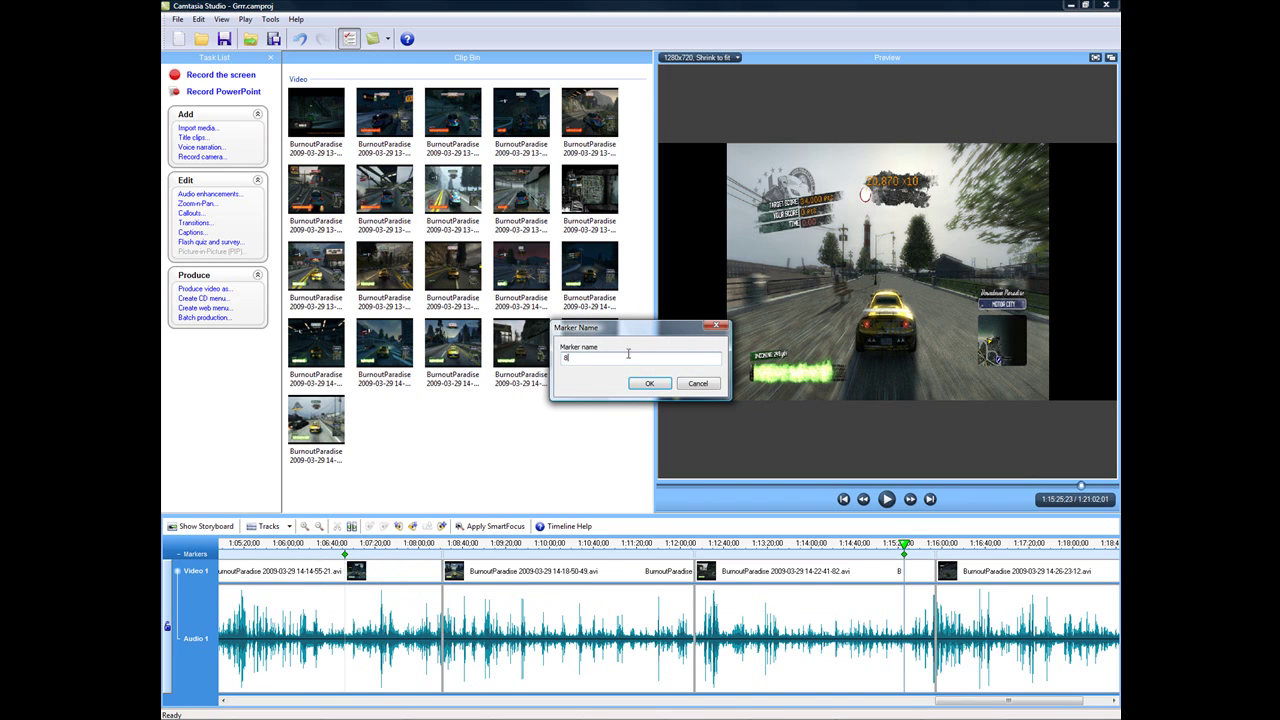
pyautogui.click(640, 384)
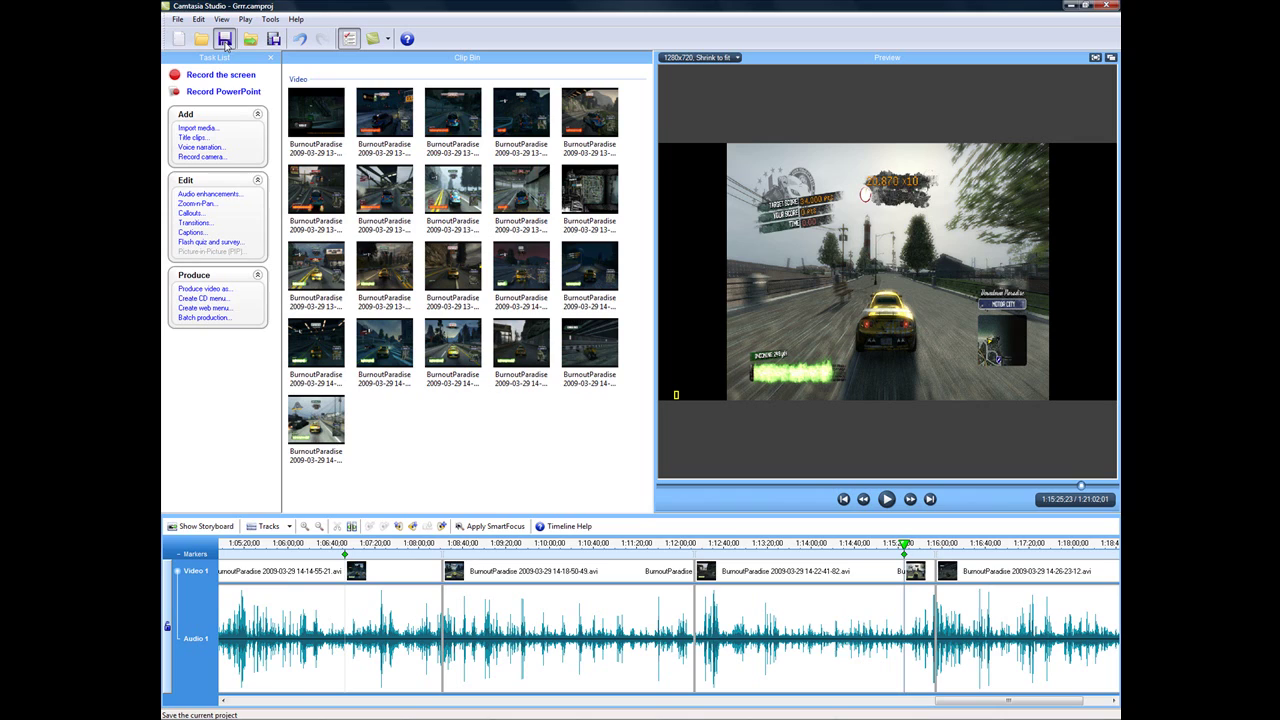
pyautogui.click(225, 40)
# Begin producing the video and advance to the file-format page with WMV - Windows Media video selected
pyautogui.click(221, 291)
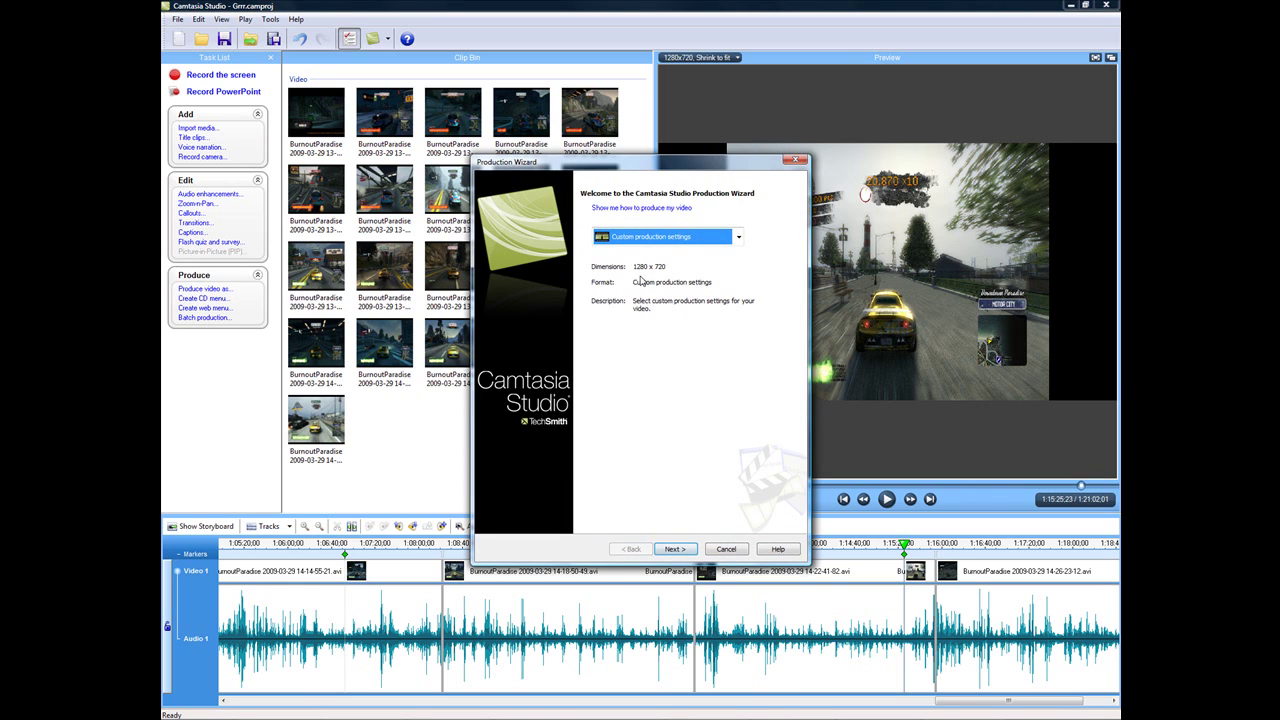
pyautogui.click(680, 553)
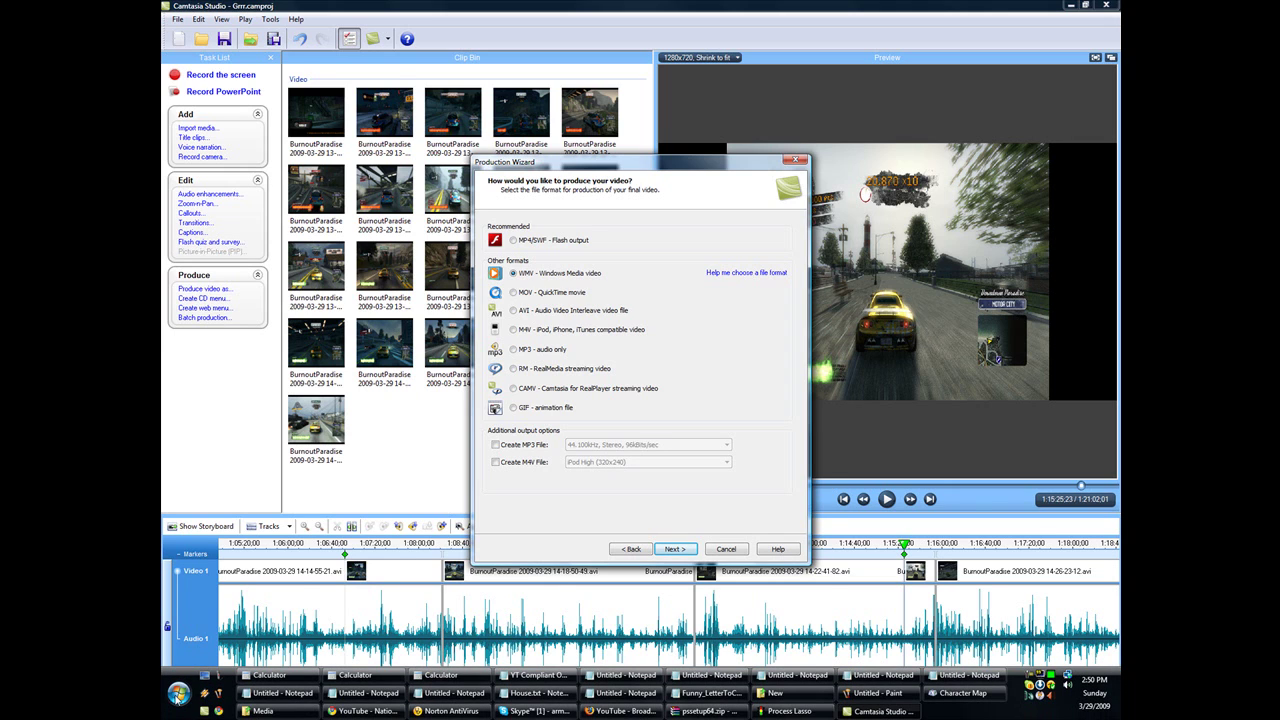
pyautogui.click(199, 699)
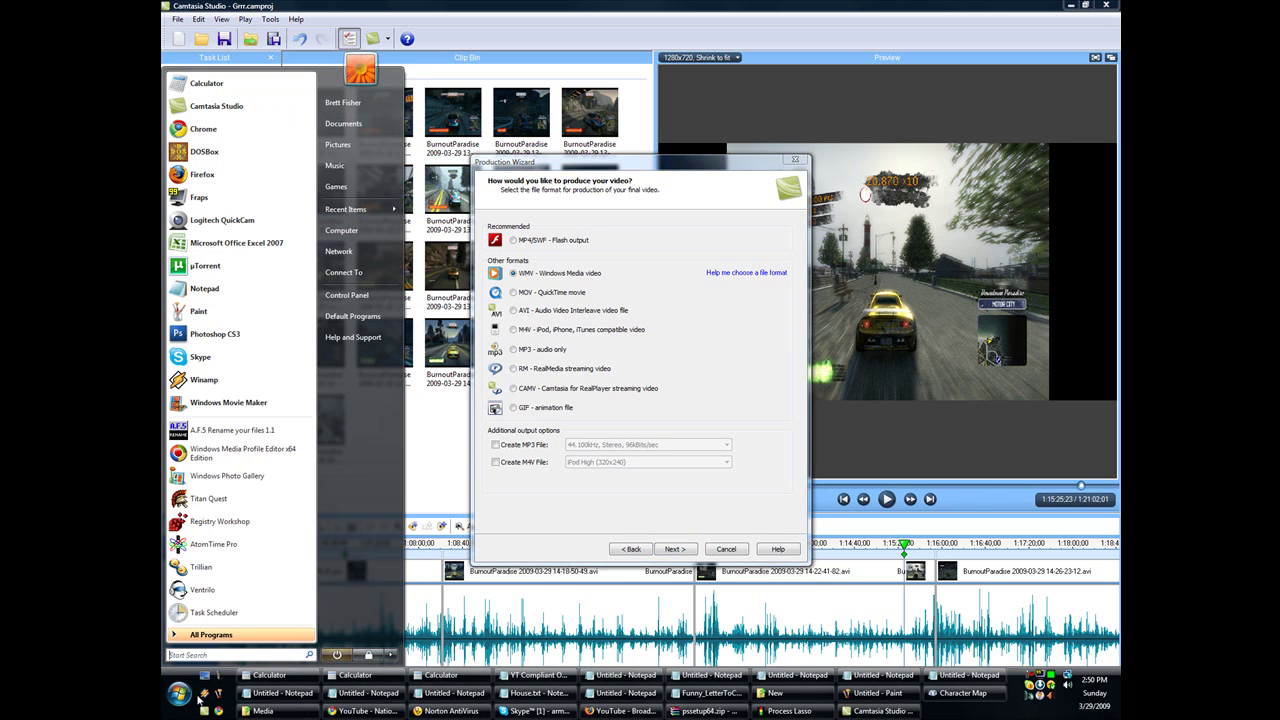
# Launch Windows Media Profile Editor, name a new profile 'zdfhdas', enable audio and video, and add a 6.092M bit rate
pyautogui.click(221, 458)
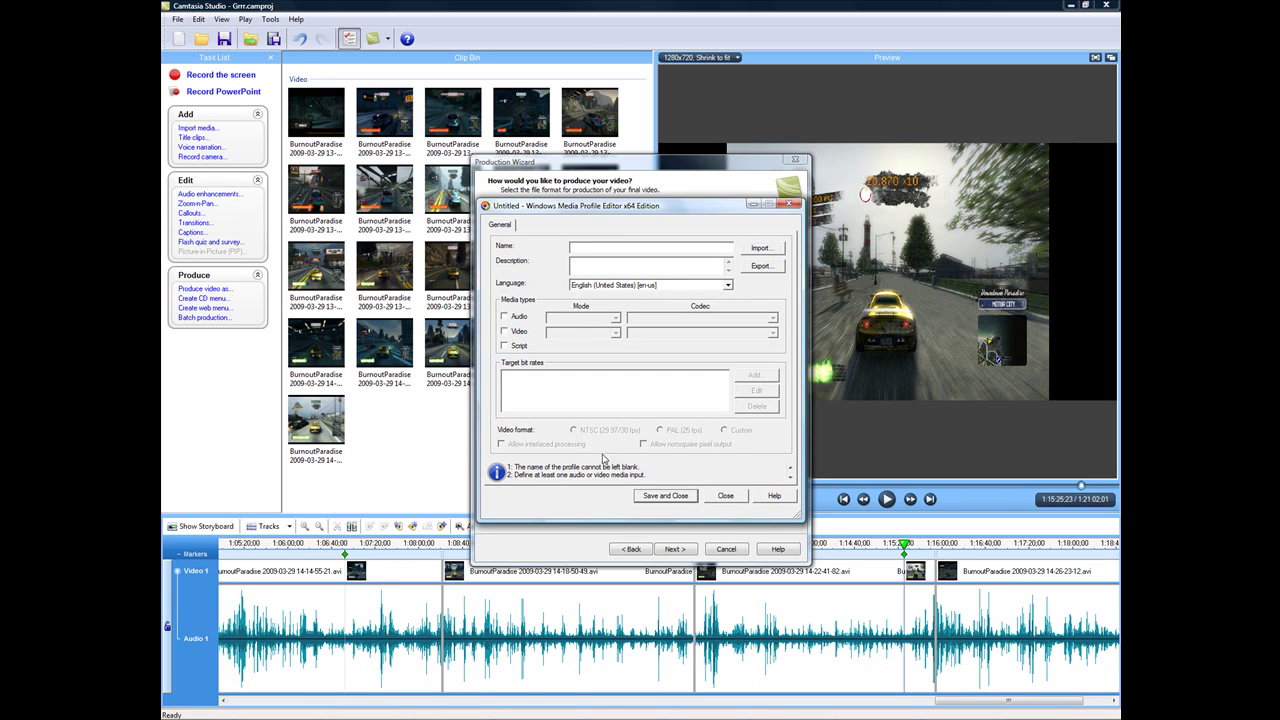
pyautogui.write('zdfhdas')
pyautogui.click(505, 316)
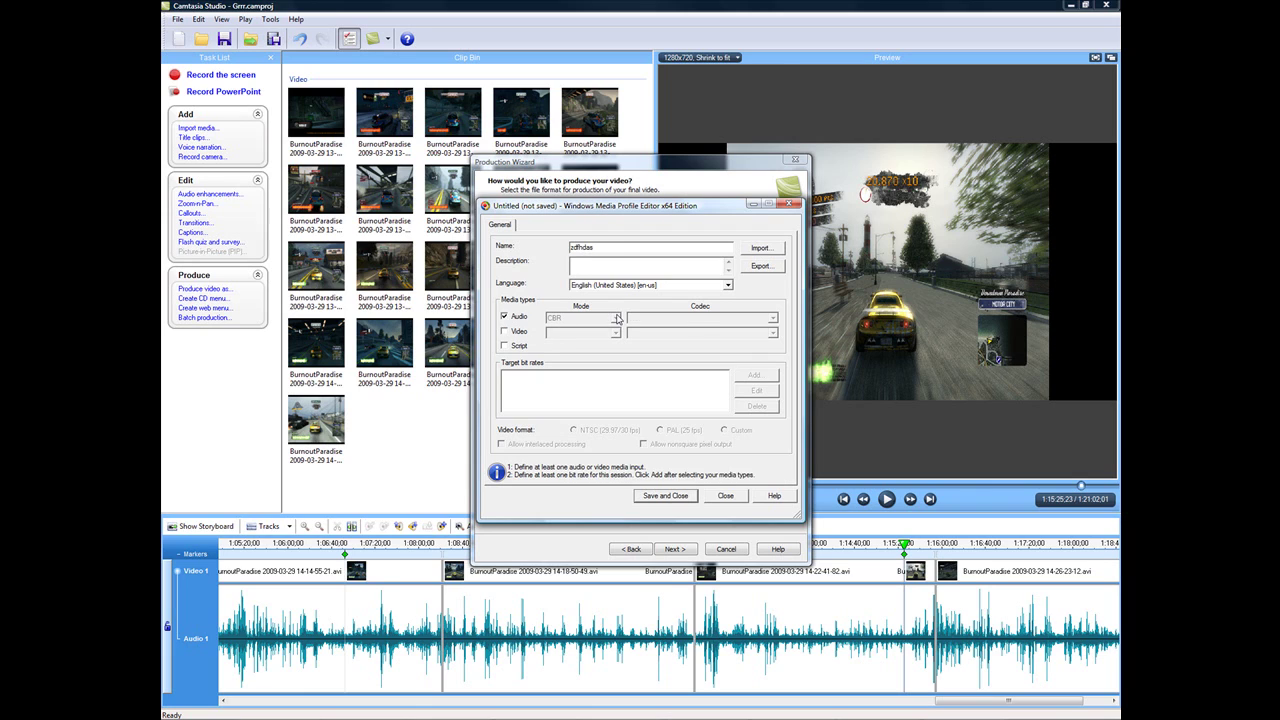
pyautogui.click(504, 331)
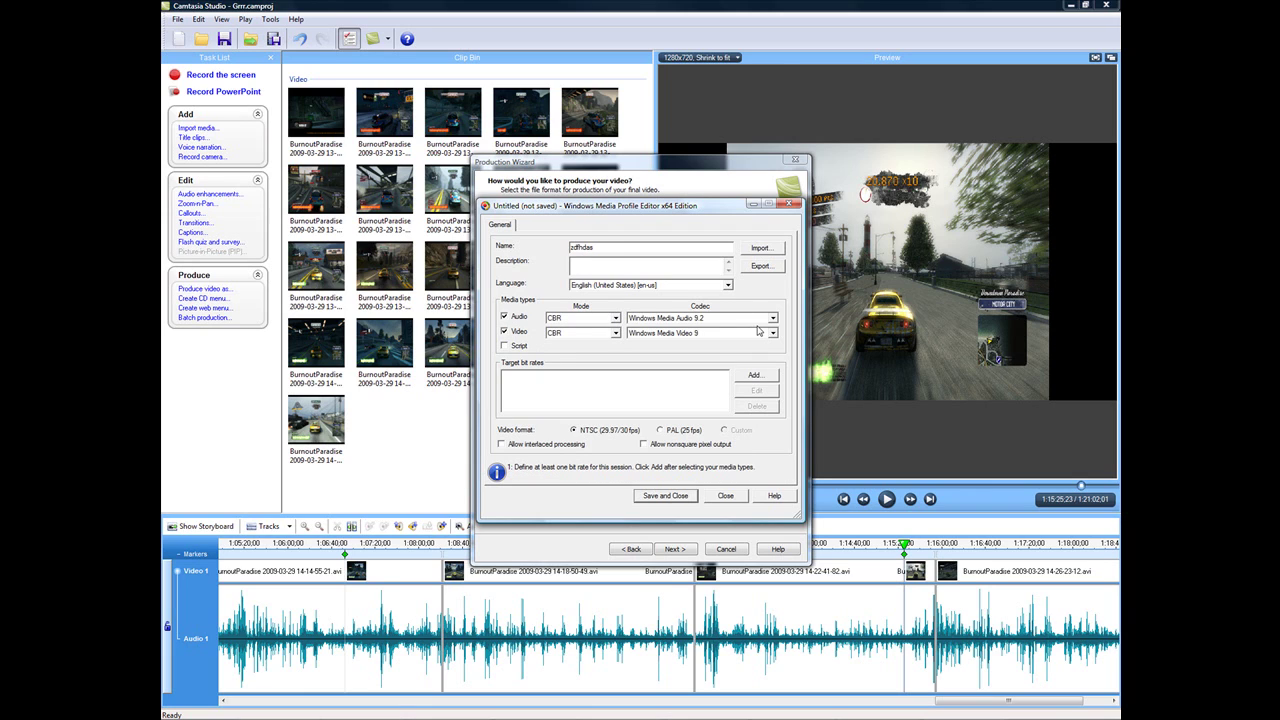
pyautogui.click(756, 380)
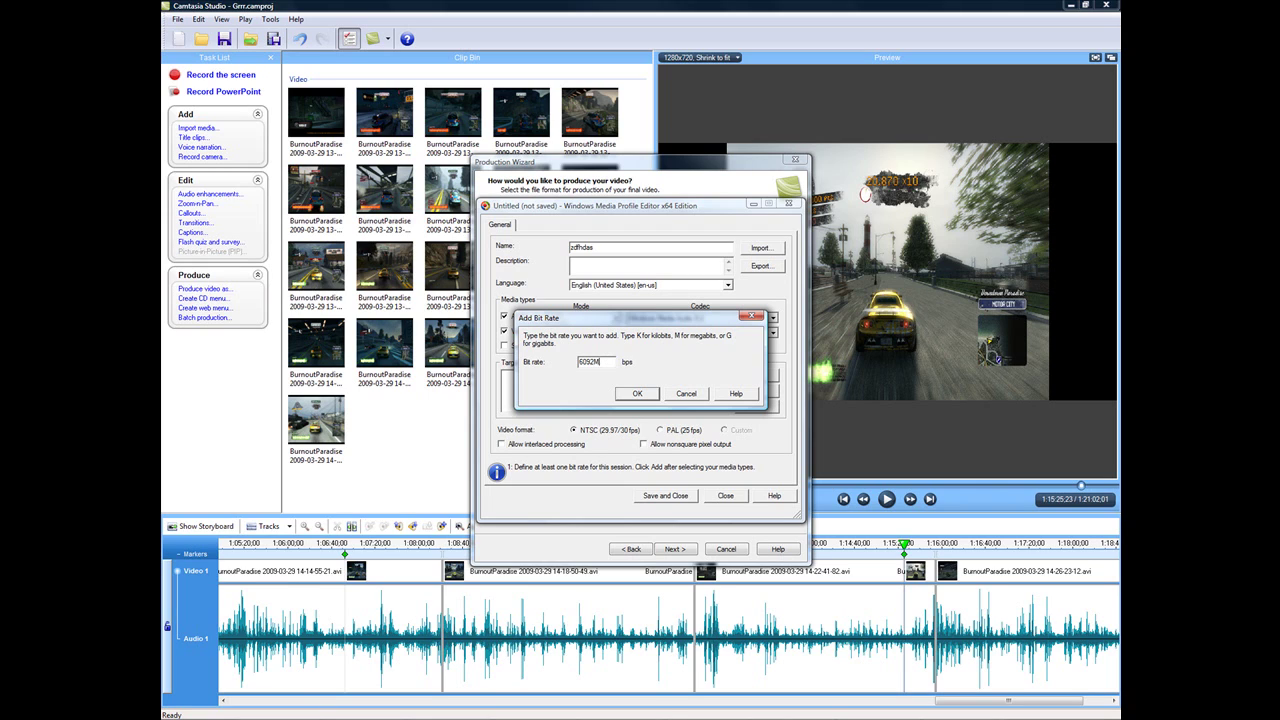
pyautogui.write('6.092M')
# Confirm the 6.092M bit rate, set video bit rate to 5900K, and keep 192 kbps, 48 kHz stereo CBR audio
pyautogui.click(647, 396)
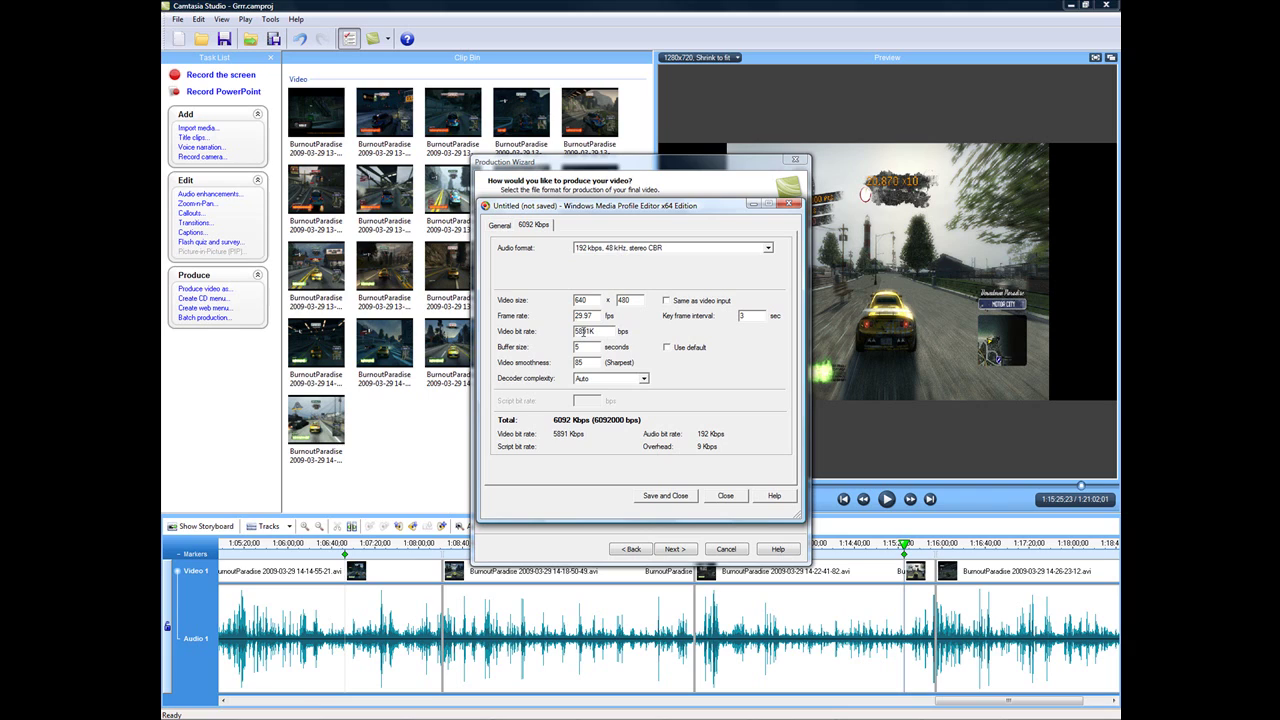
pyautogui.moveTo(592, 331); pyautogui.dragTo(575, 331)
pyautogui.write('5900')
pyautogui.doubleClick(592, 301)
pyautogui.click(635, 250)
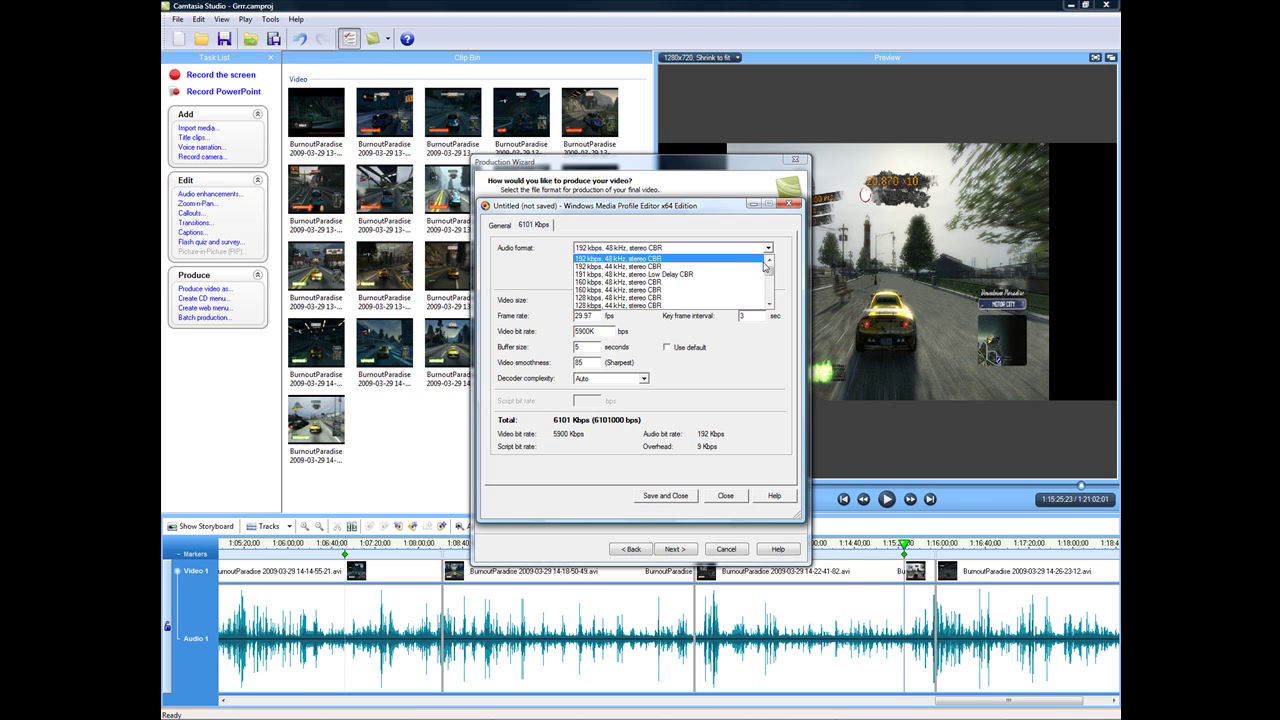
pyautogui.moveTo(770, 273); pyautogui.dragTo(778, 278)
pyautogui.click(769, 248)
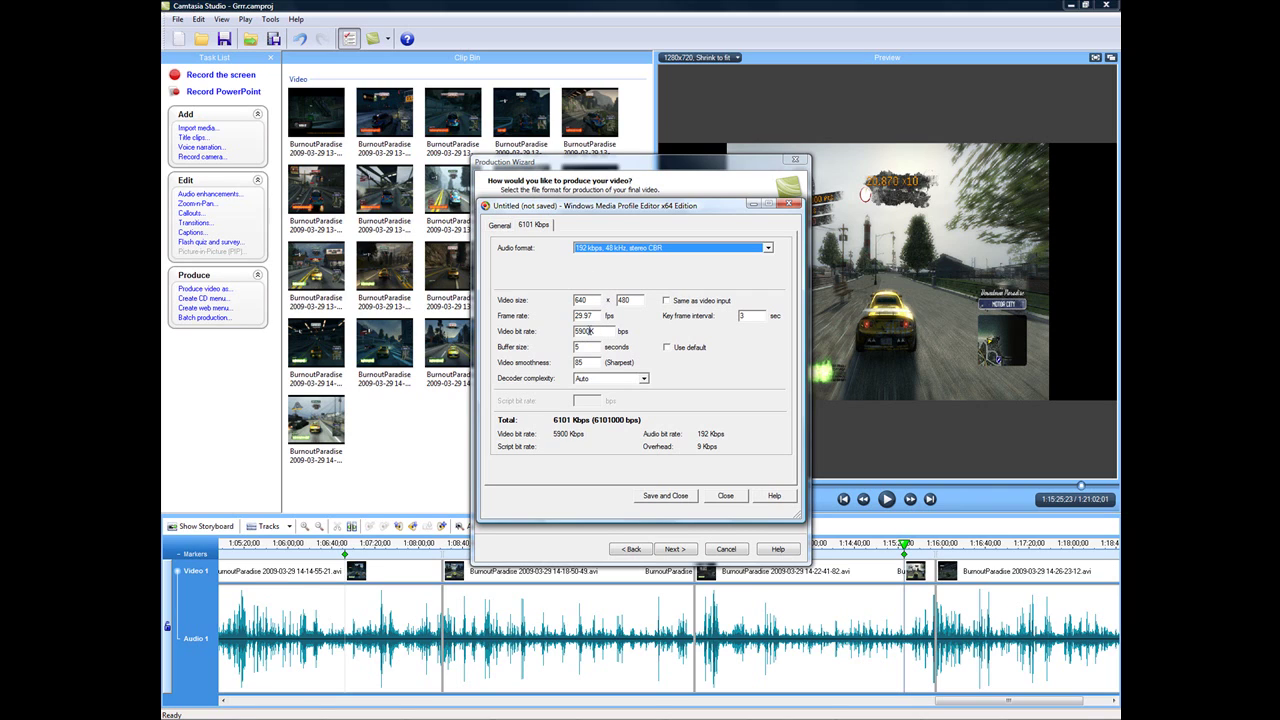
pyautogui.doubleClick(590, 331)
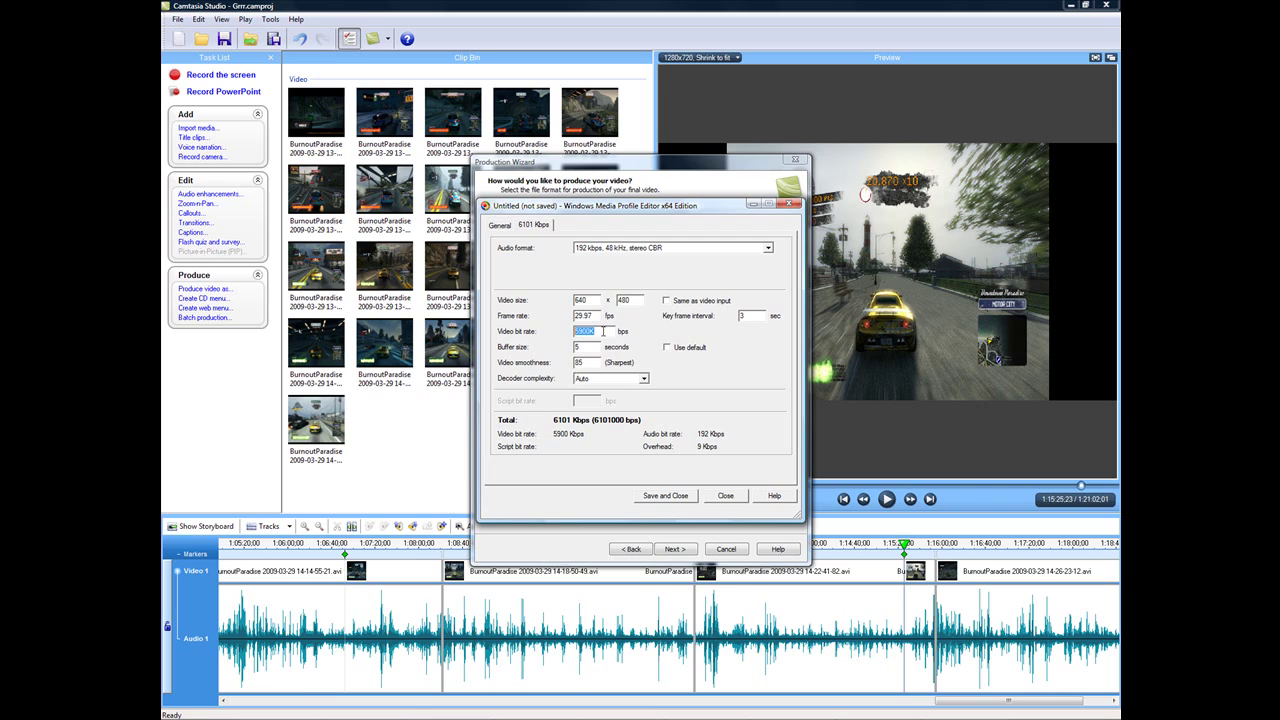
# Set the video width to 1280, match the video size to the source, then close and reopen the editor
pyautogui.click(595, 302)
pyautogui.moveTo(590, 300); pyautogui.dragTo(565, 298)
pyautogui.write('1280')
pyautogui.press('Tab')
pyautogui.write('3')
pyautogui.click(667, 301)
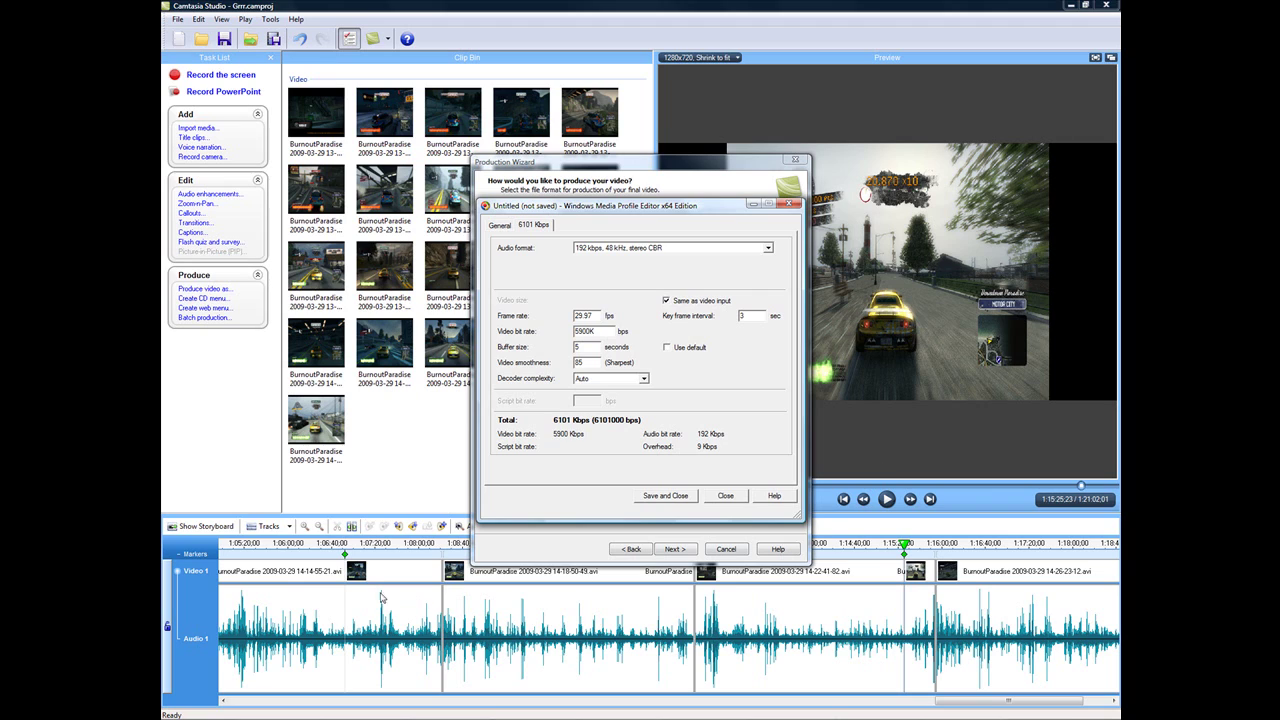
pyautogui.press('Escape')
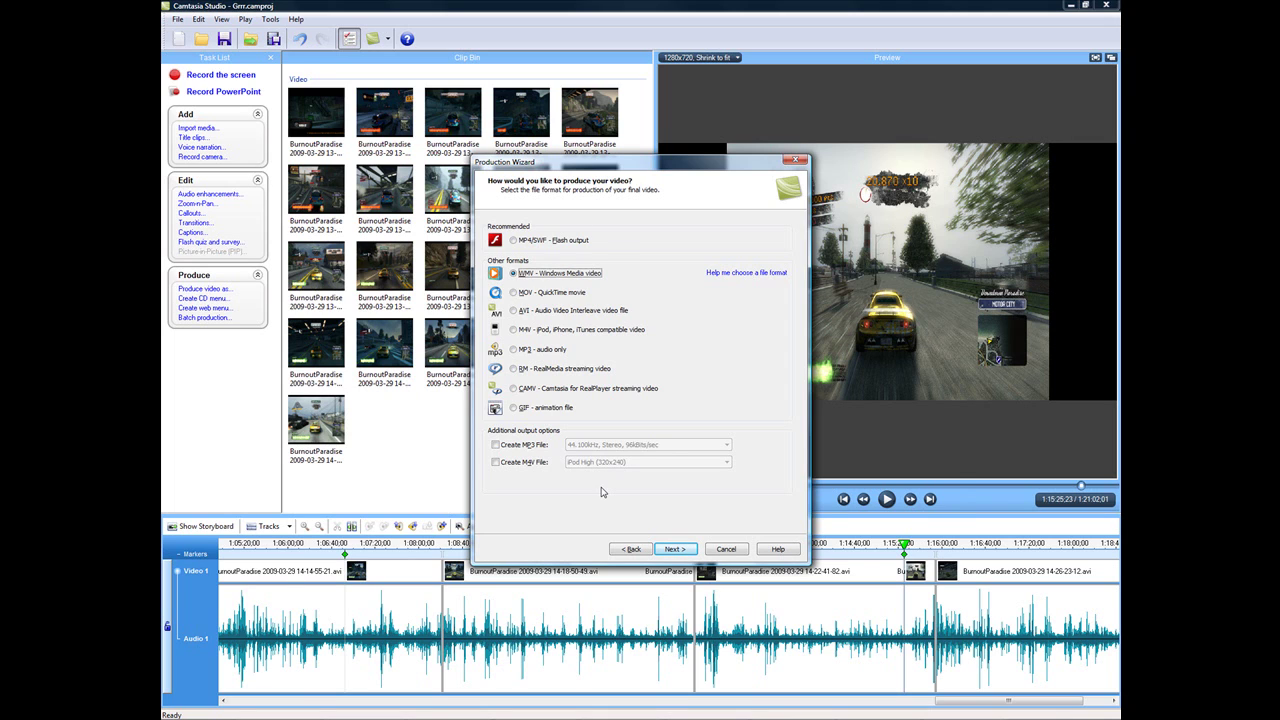
pyautogui.press('Return')
# Stop matching the source size to keep 1280 x 720 video, and select the smoothness value 85
pyautogui.click(666, 301)
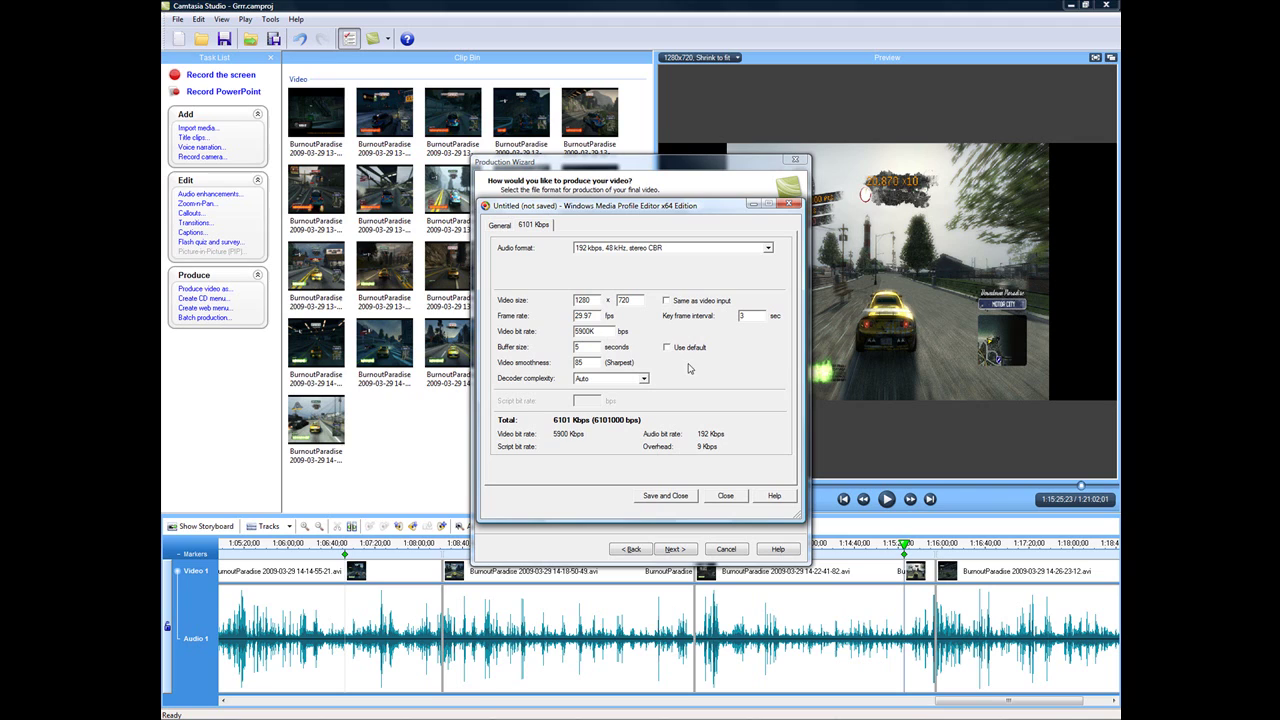
pyautogui.click(733, 497)
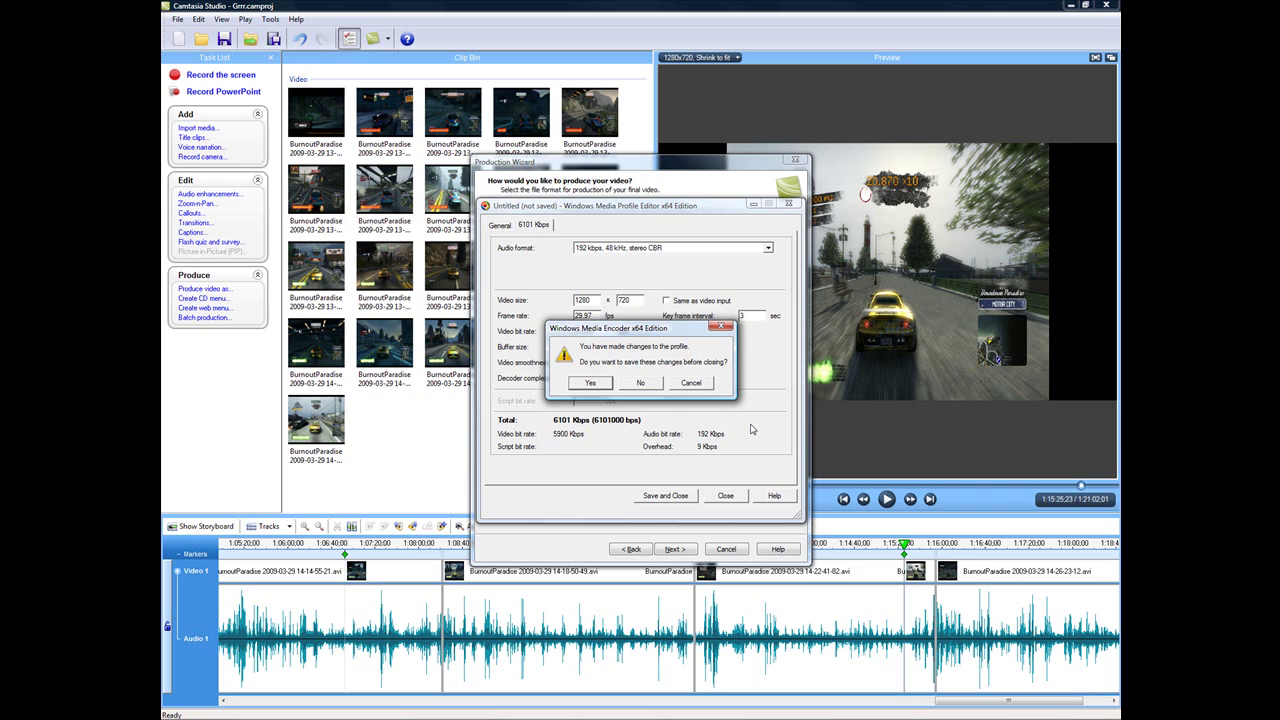
pyautogui.click(691, 383)
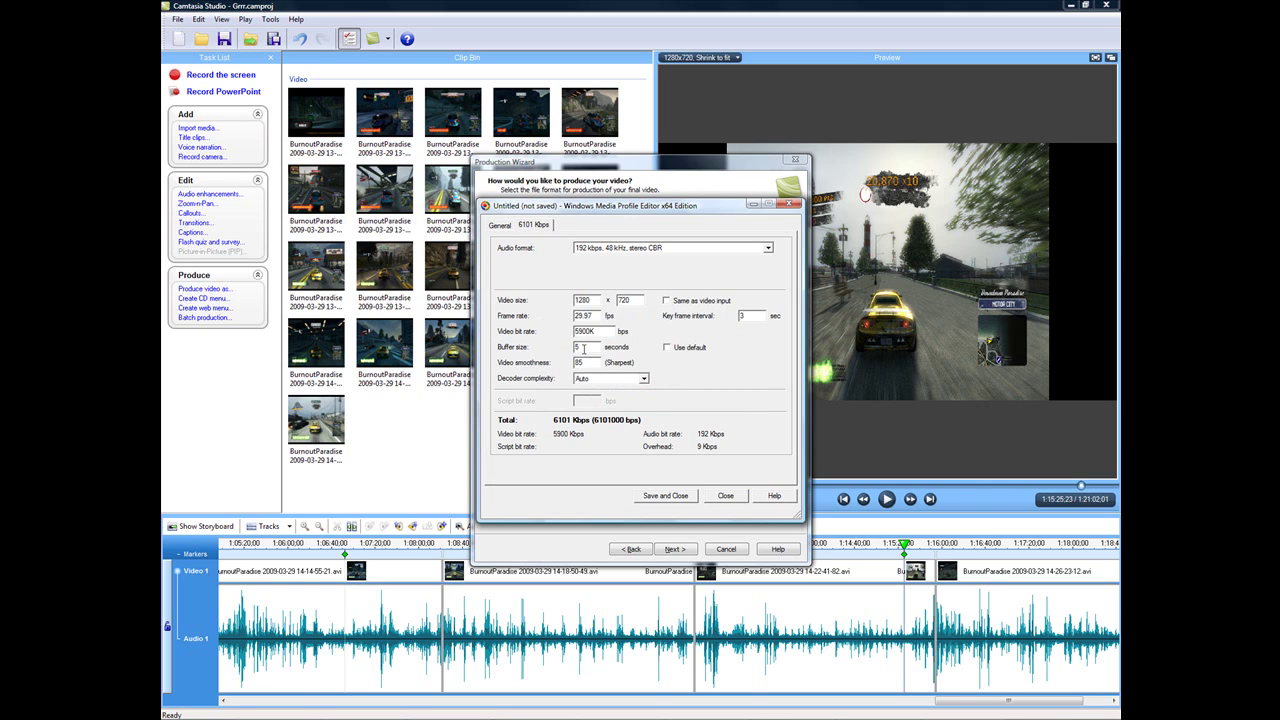
pyautogui.click(589, 363)
pyautogui.moveTo(590, 364); pyautogui.dragTo(553, 368)
# Close the profile editor without saving the profile and continue to the Windows Media encoding options
pyautogui.click(726, 496)
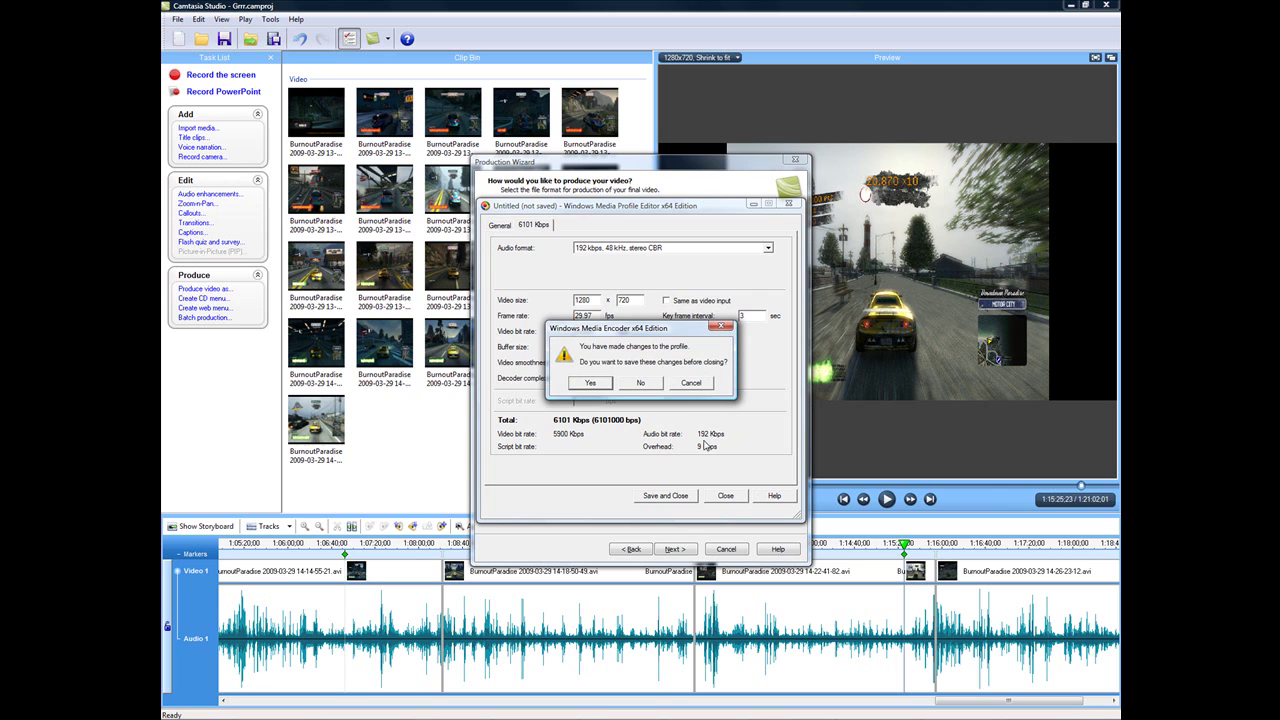
pyautogui.click(594, 383)
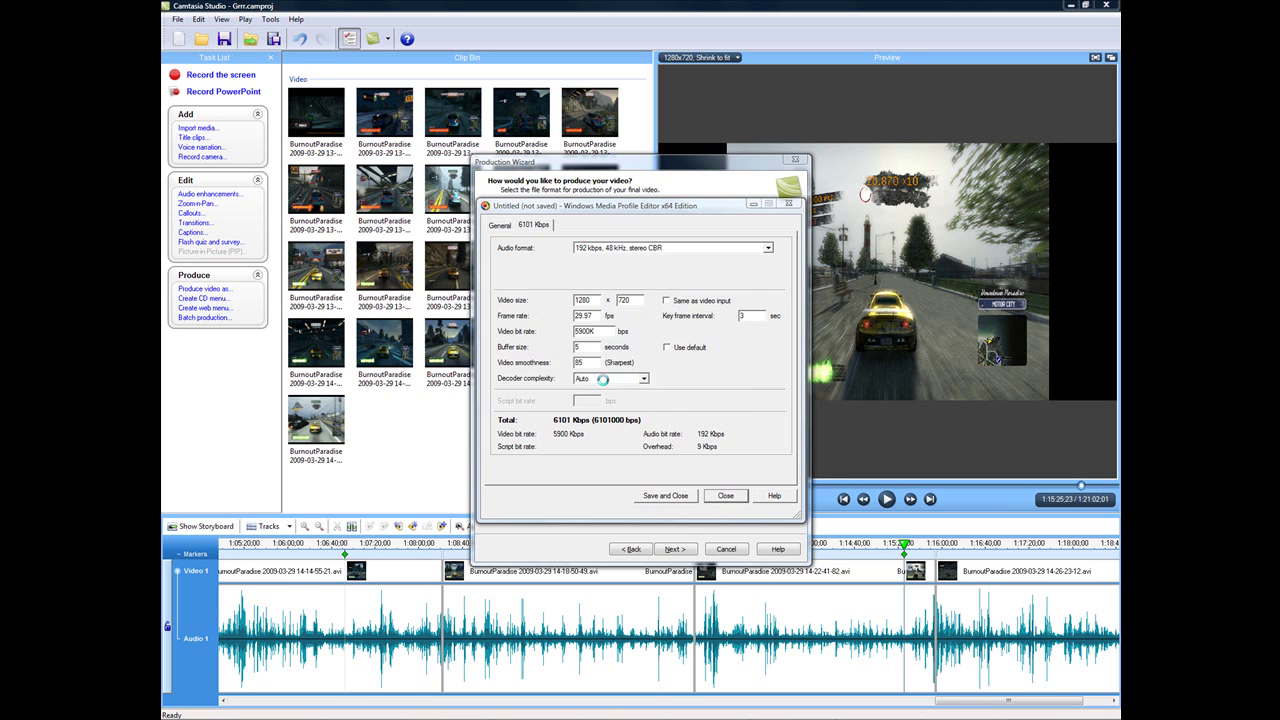
pyautogui.click(790, 452)
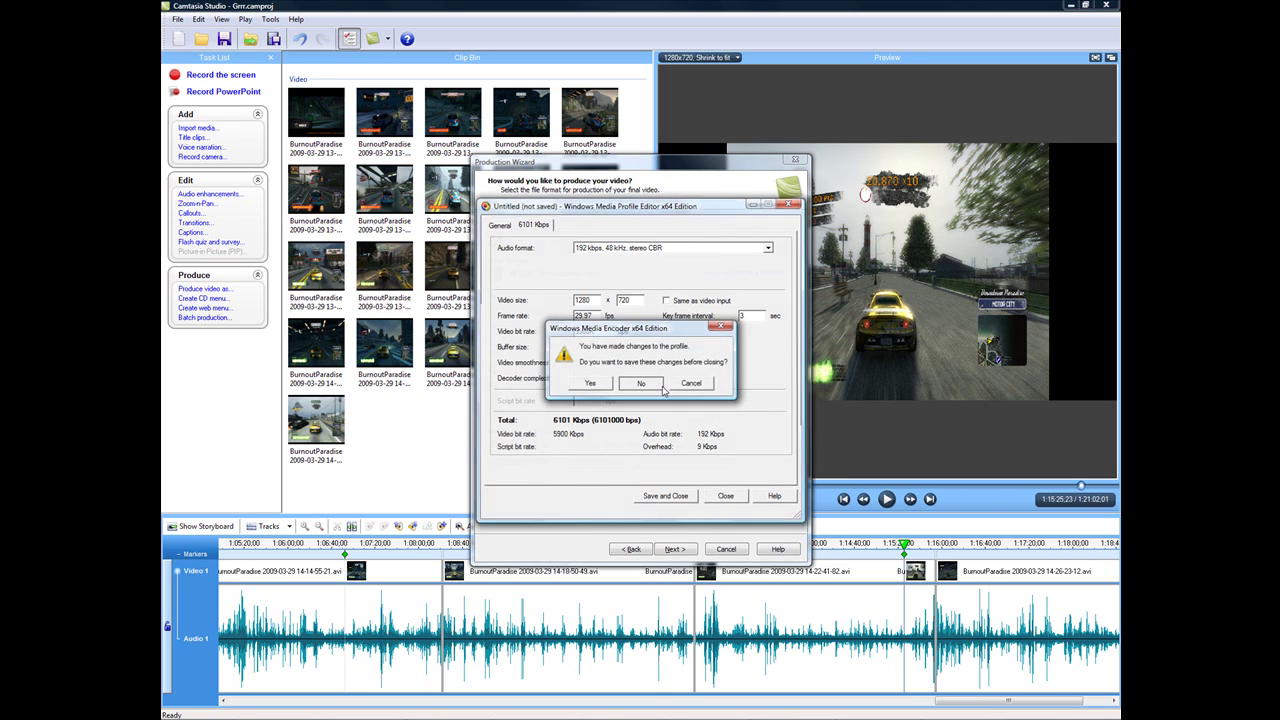
pyautogui.click(642, 380)
pyautogui.click(670, 549)
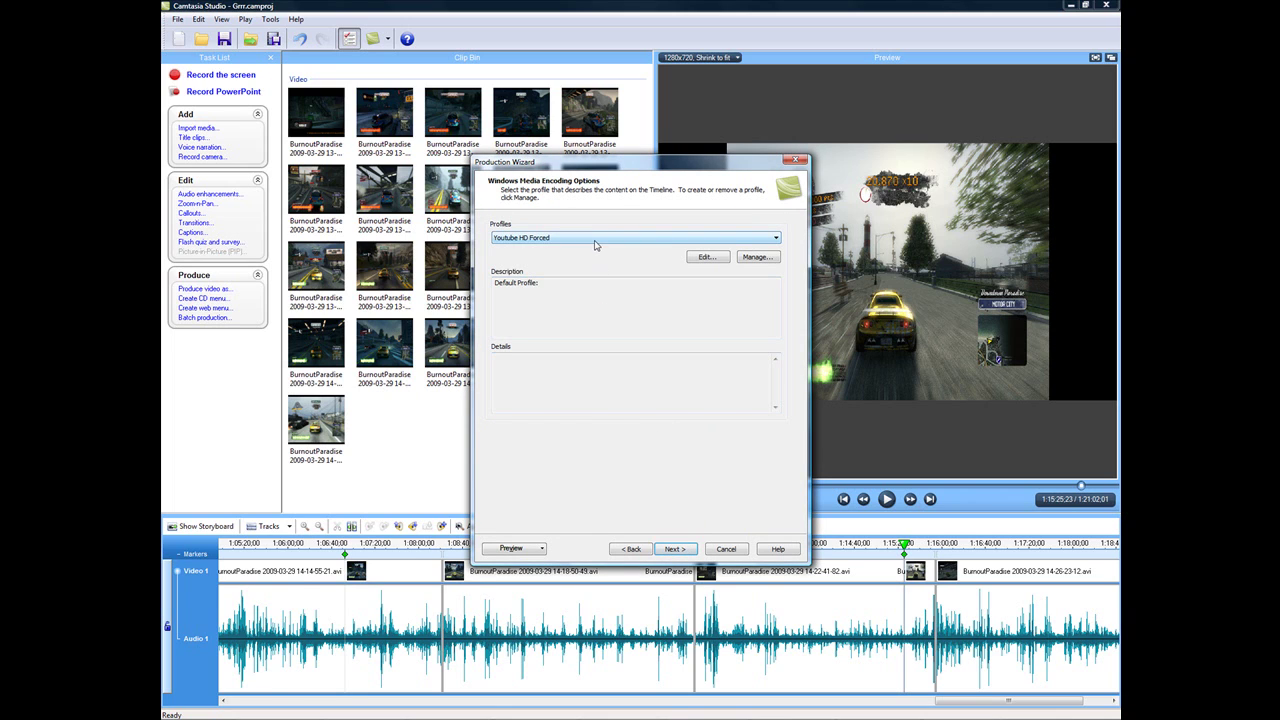
# Choose the YouTube HD encoding profile and advance past the 1280x720 video size to Video Options
pyautogui.click(595, 239)
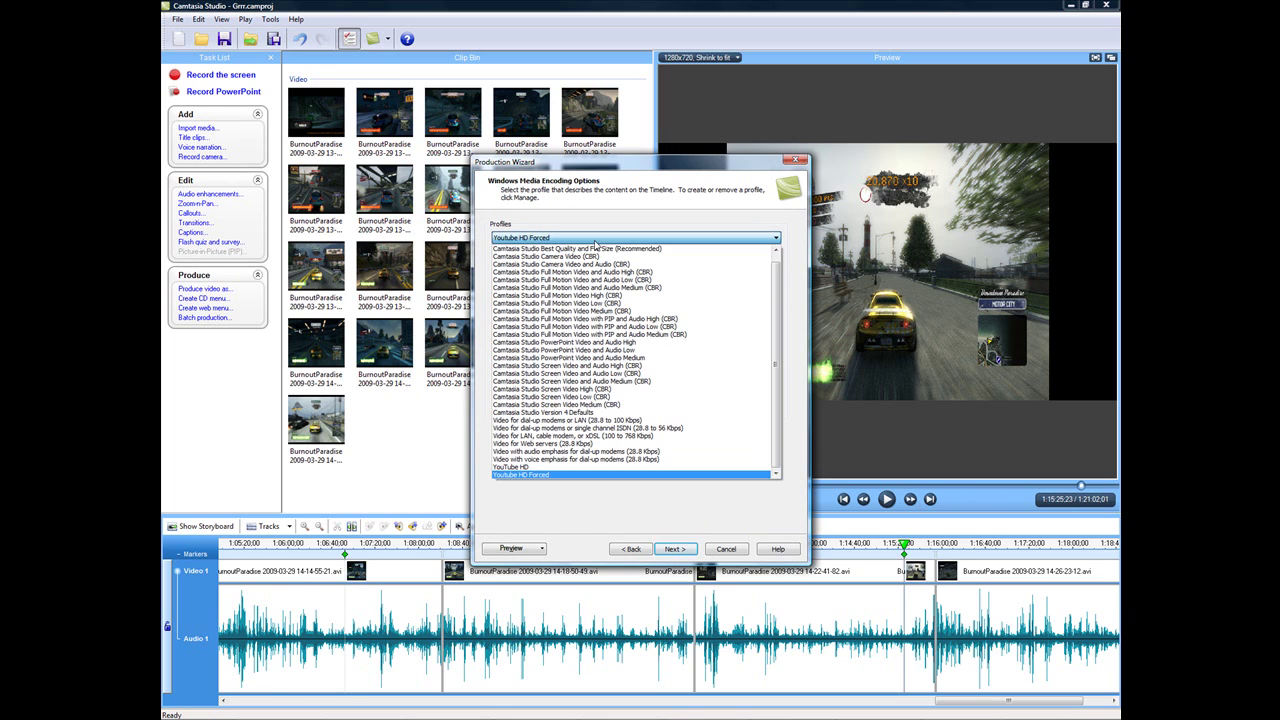
pyautogui.click(597, 467)
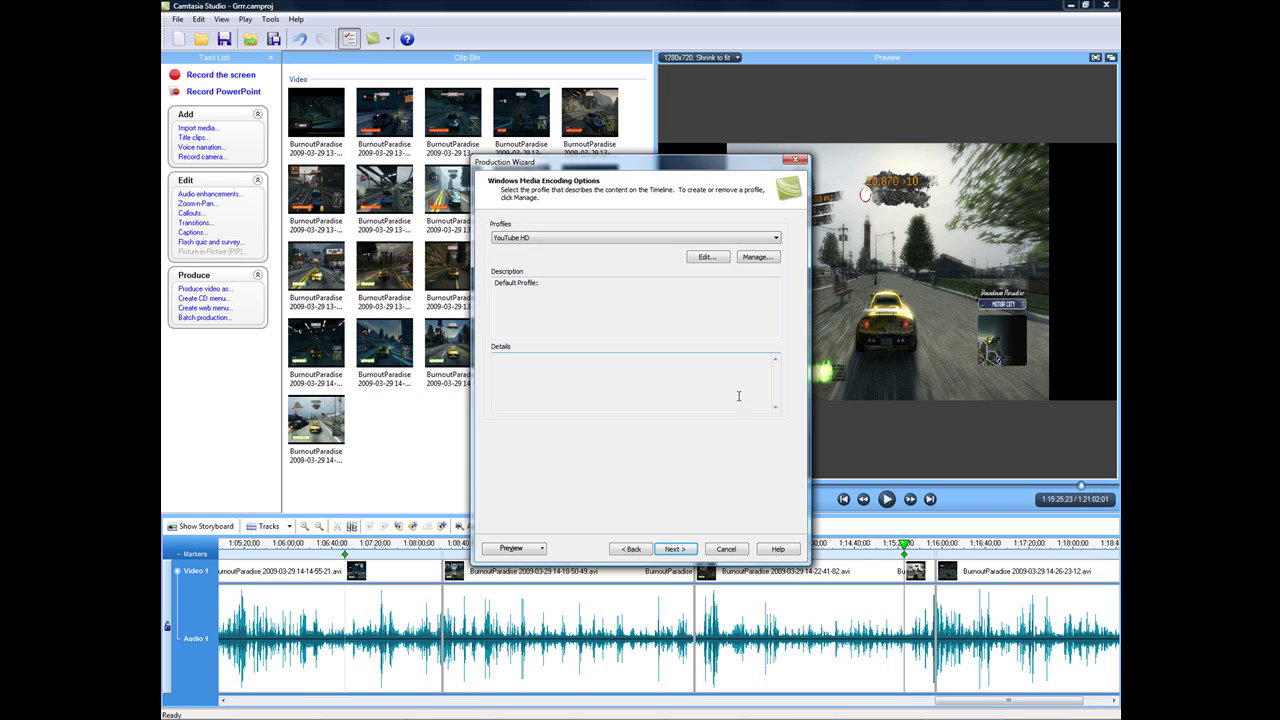
pyautogui.click(688, 553)
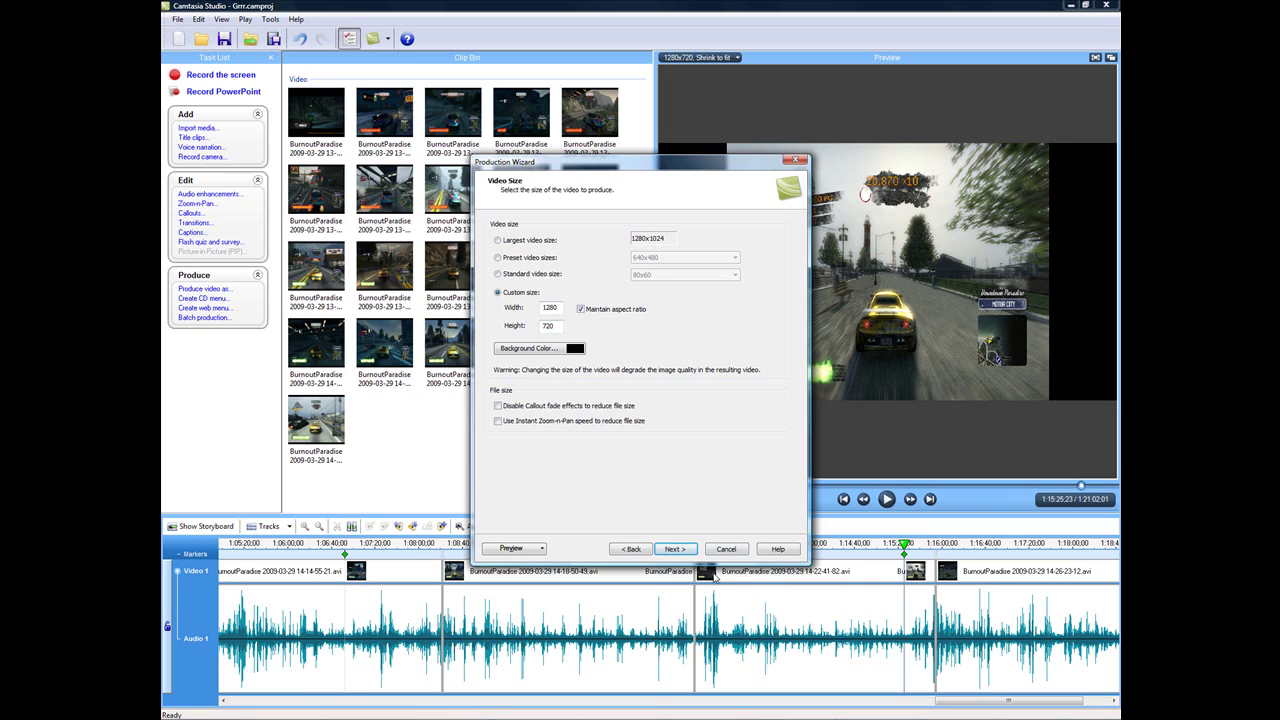
pyautogui.click(683, 553)
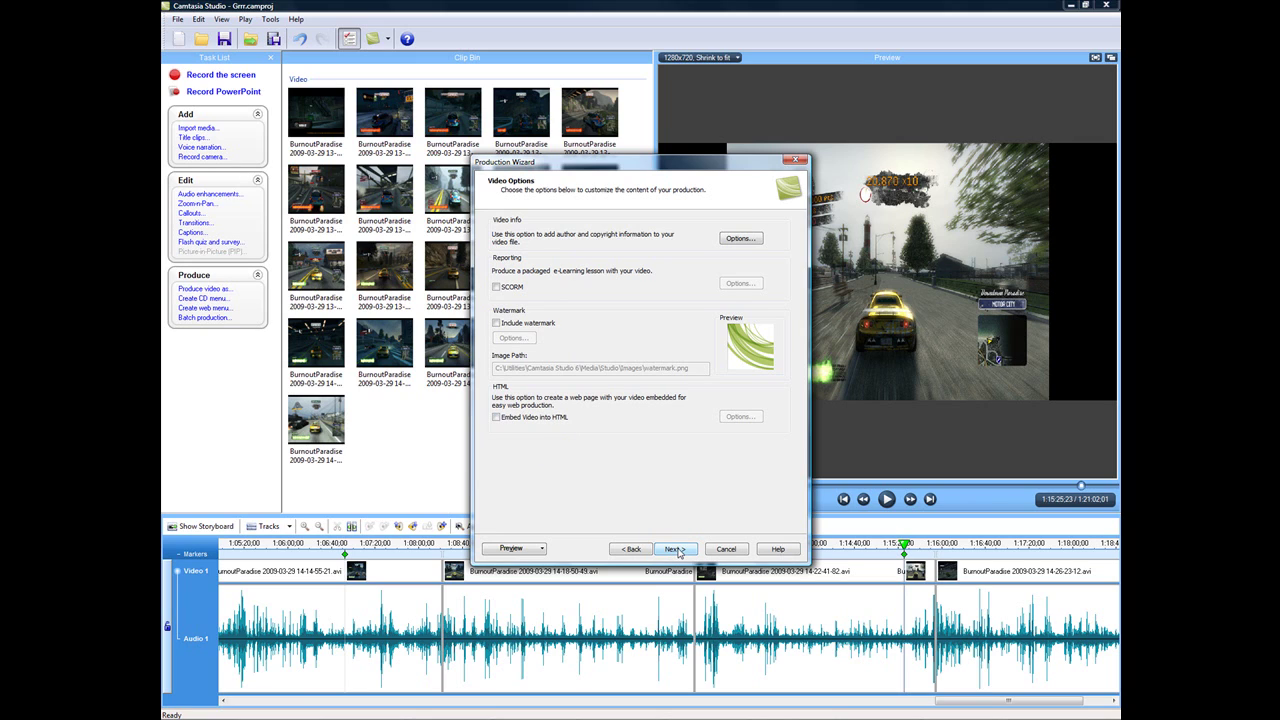
# Advance past Video and Marker Options and name the production New, outputting New-0.wmv onward to the New folder
pyautogui.click(678, 553)
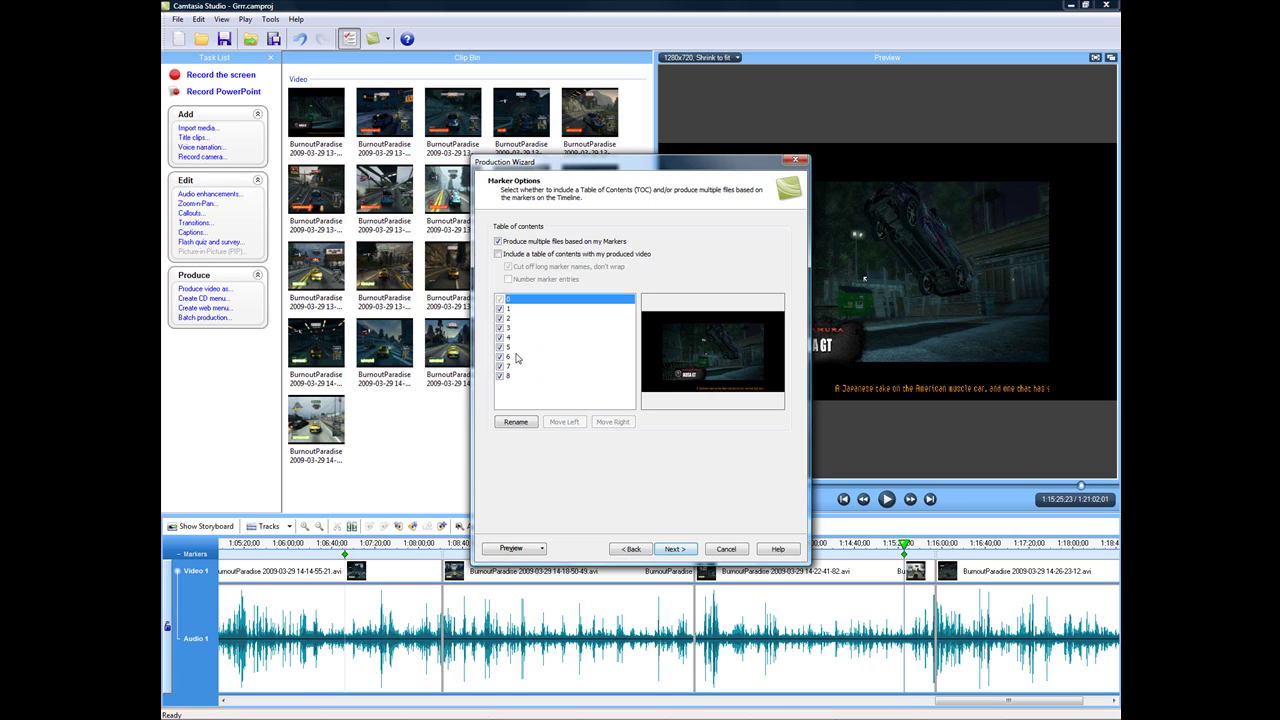
pyautogui.click(658, 551)
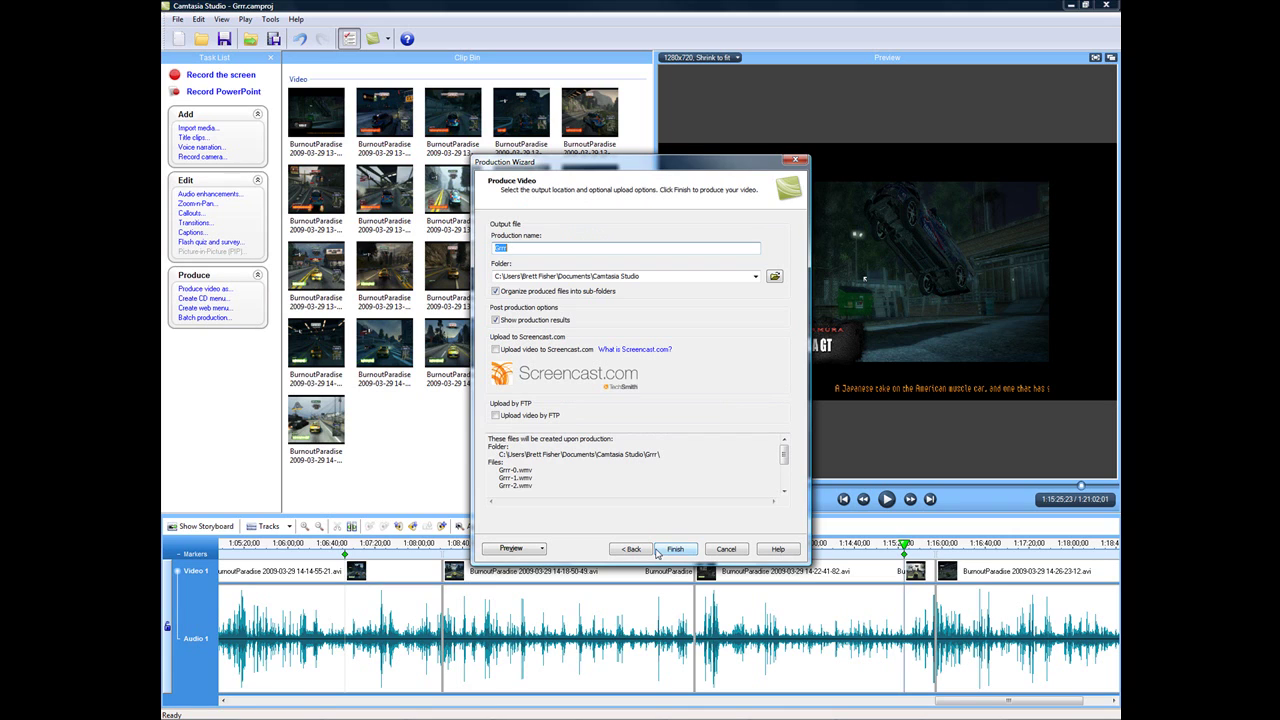
pyautogui.scroll(-2, 620, 465)
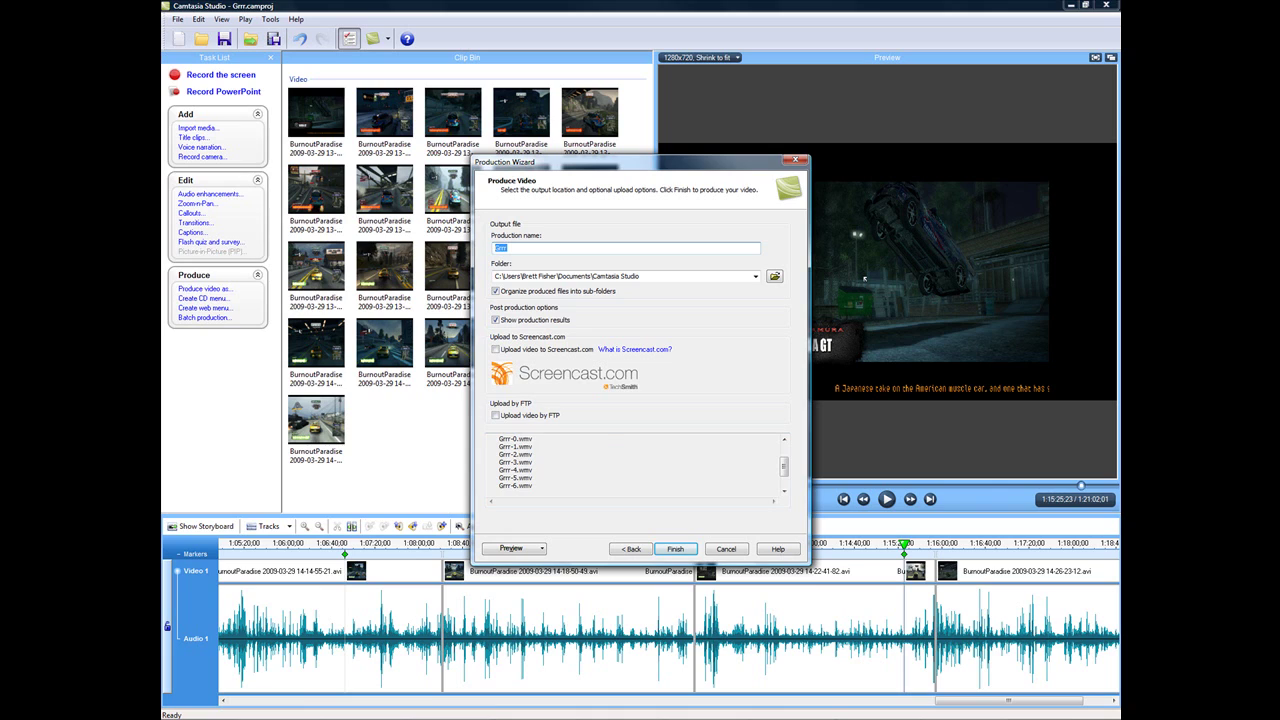
pyautogui.write('New')
pyautogui.scroll(3, 783, 456)
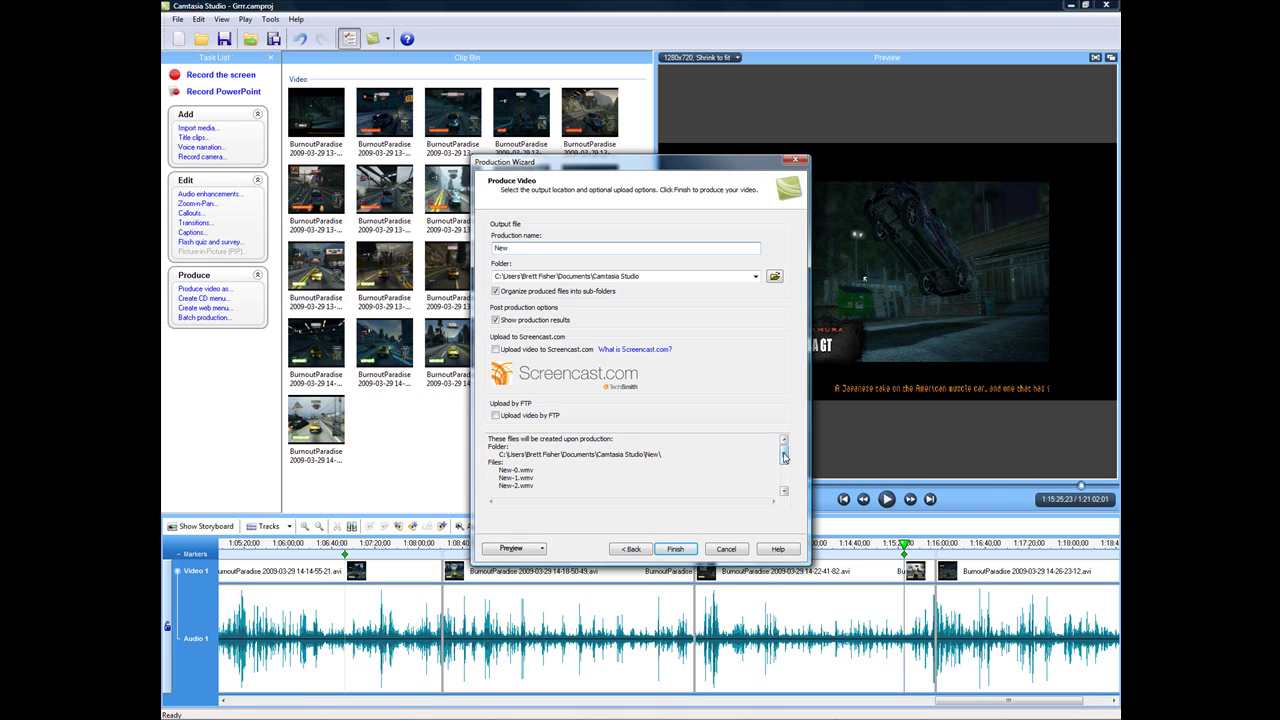
pyautogui.write('2')
pyautogui.press('BackSpace')
pyautogui.moveTo(735, 714)
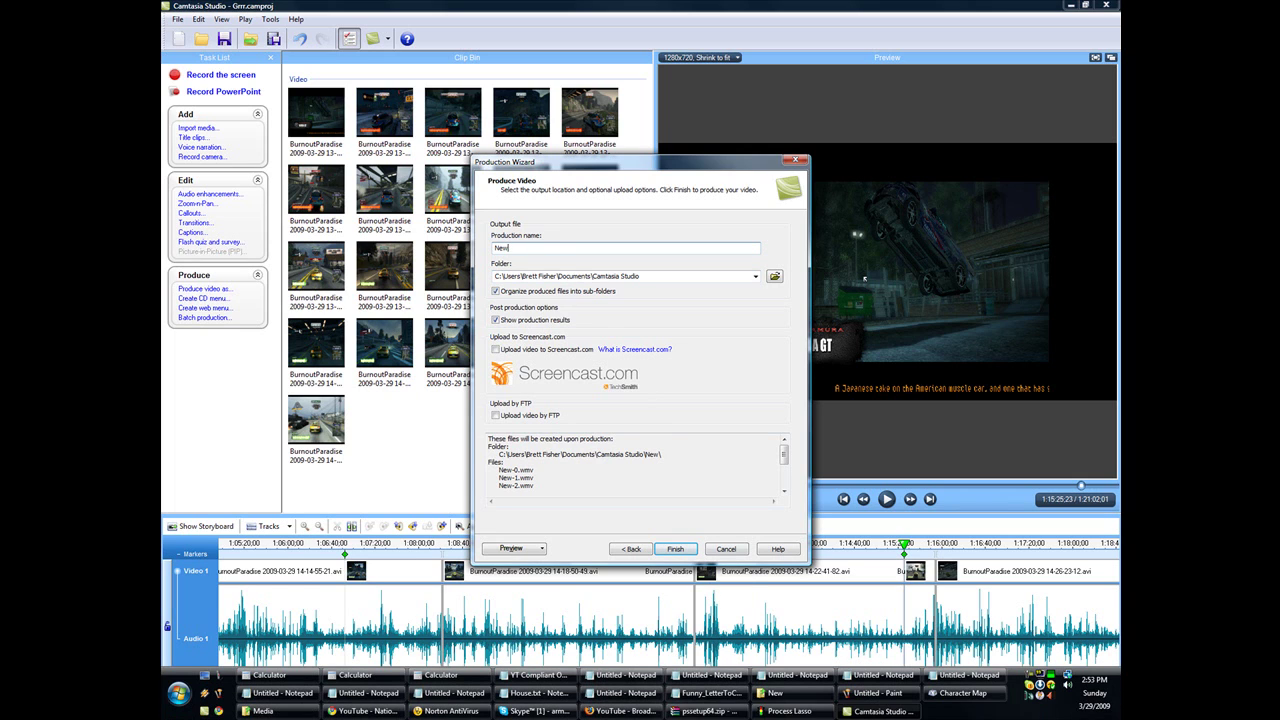
pyautogui.click(775, 693)
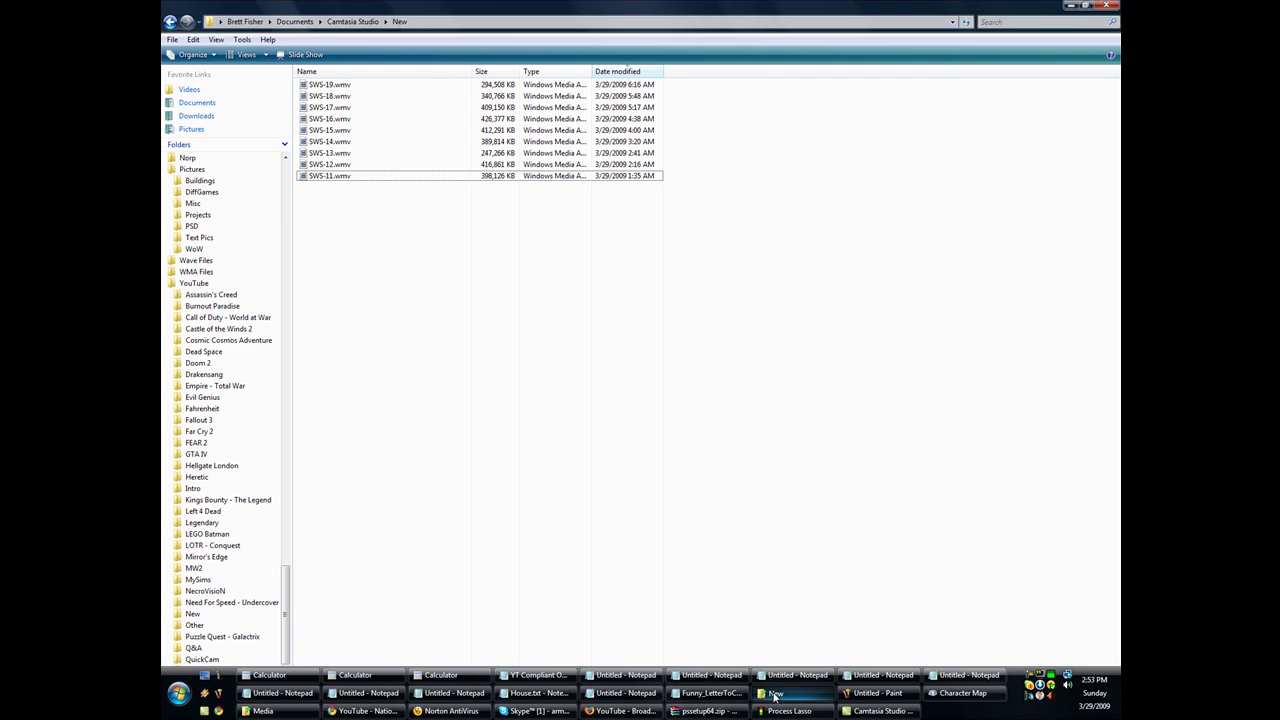
pyautogui.click(775, 694)
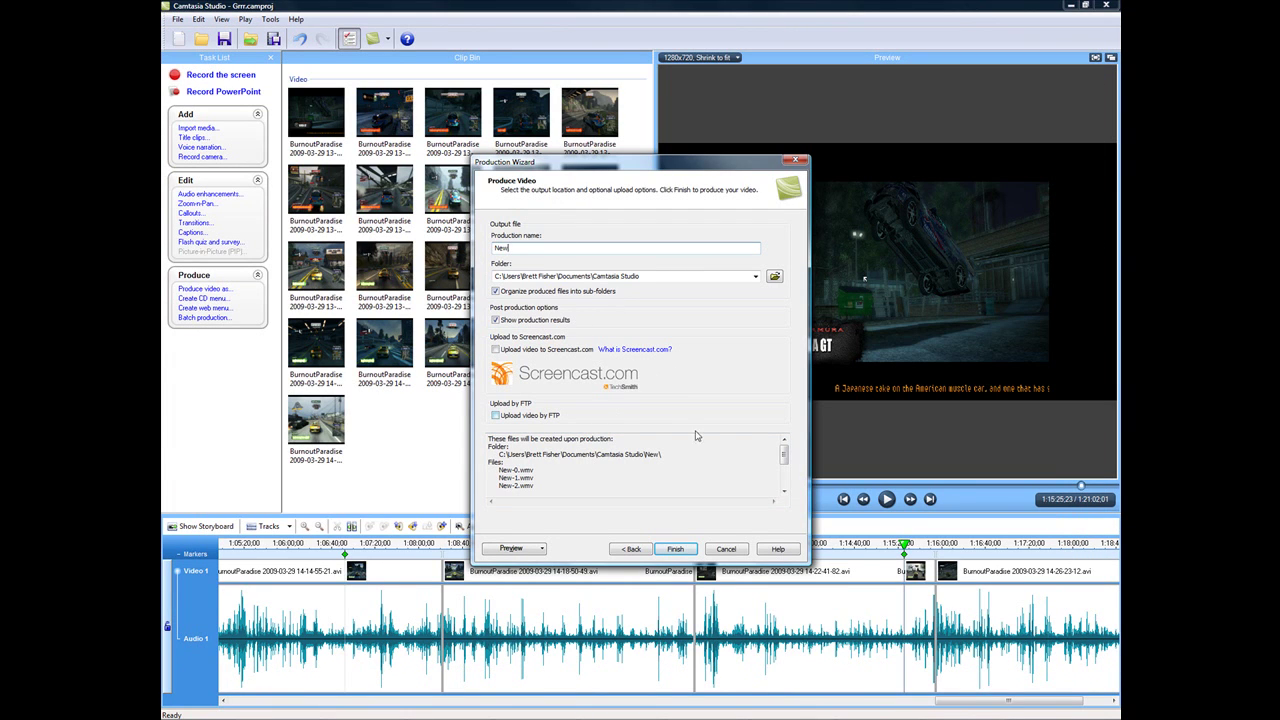
# Start rendering the New production and minimize the rendering progress window
pyautogui.scroll(-3, 770, 457)
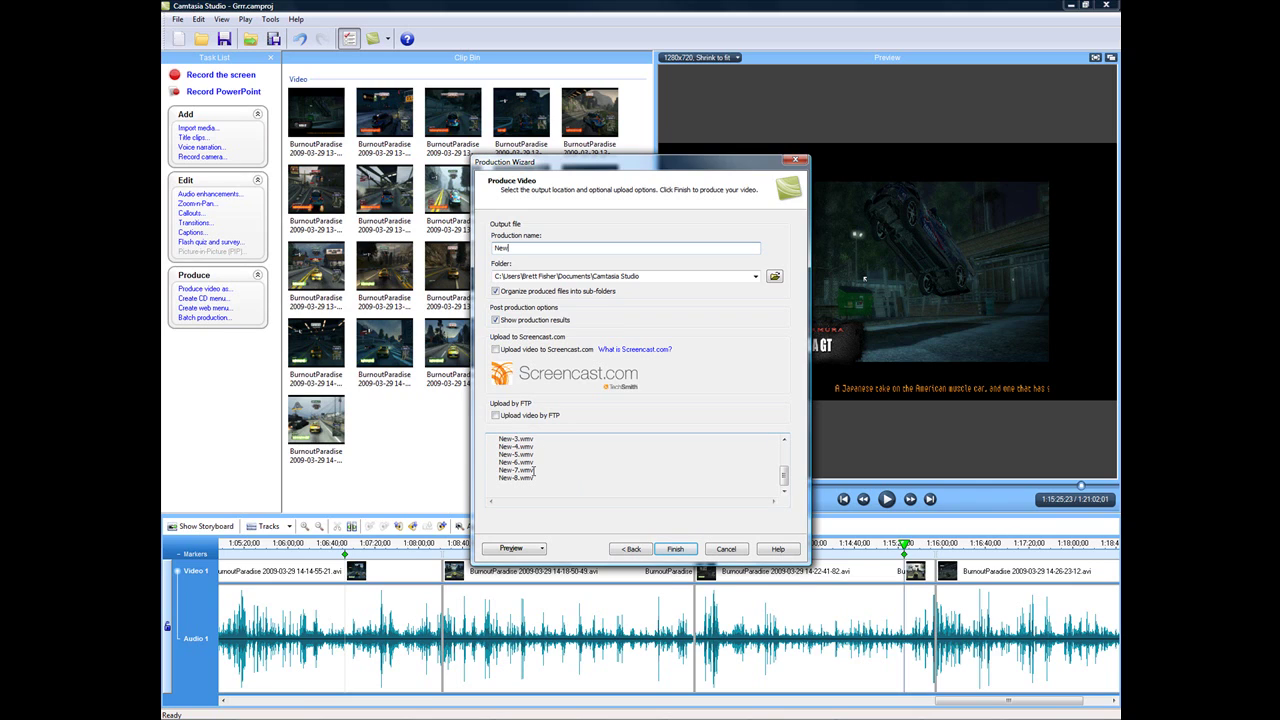
pyautogui.click(688, 548)
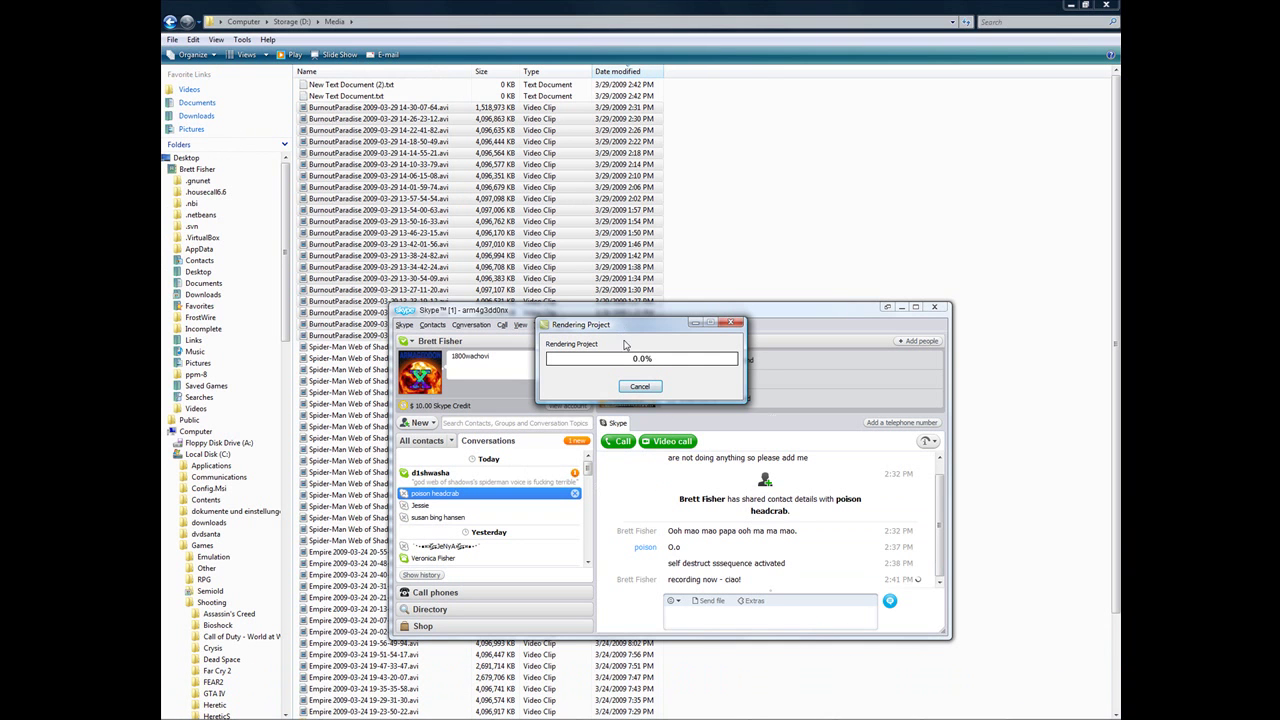
pyautogui.click(696, 323)
pyautogui.moveTo(1036, 710)
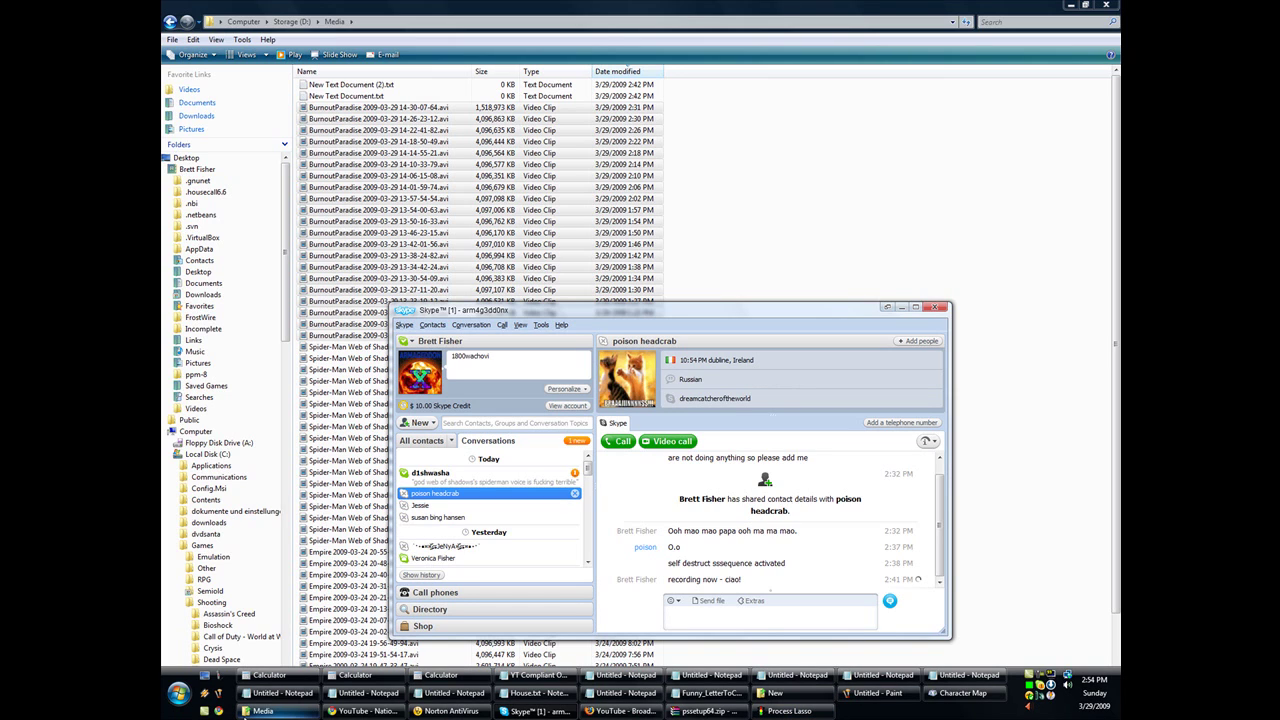
# Launch A.F.5 Rename your files and select SWS-11 through SWS-19 in the New folder to add
pyautogui.click(177, 700)
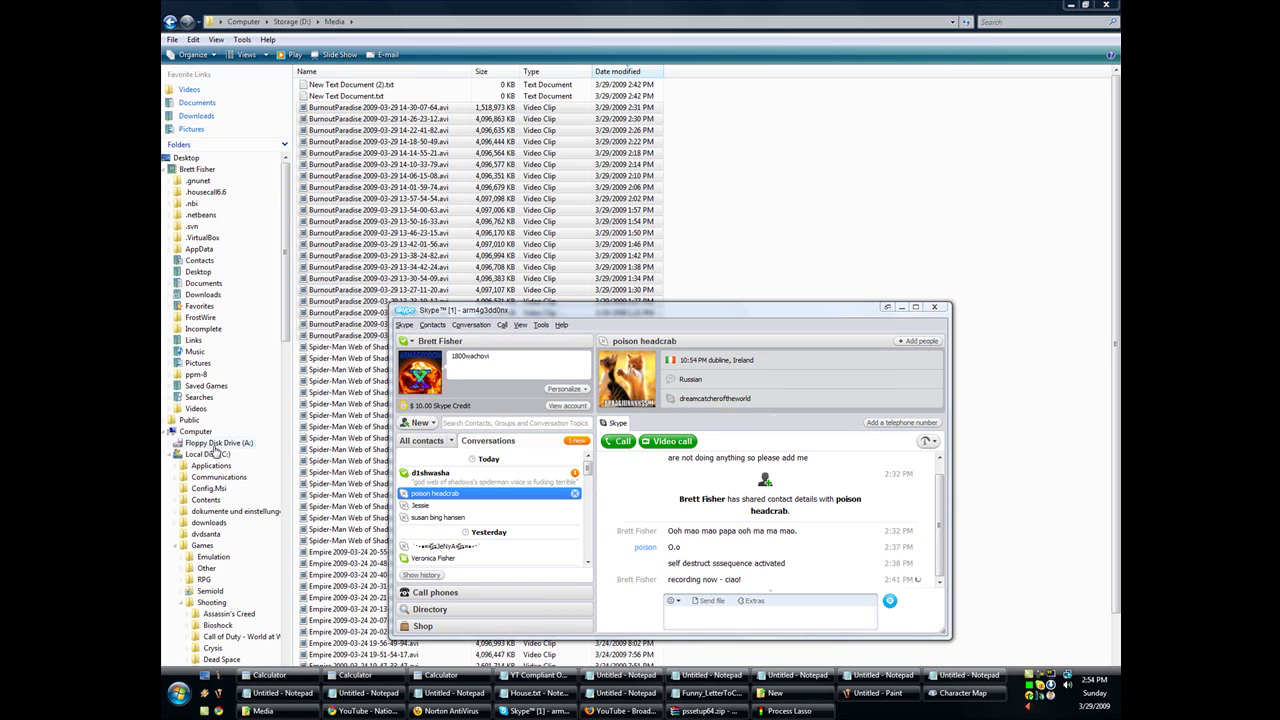
pyautogui.press('Escape')
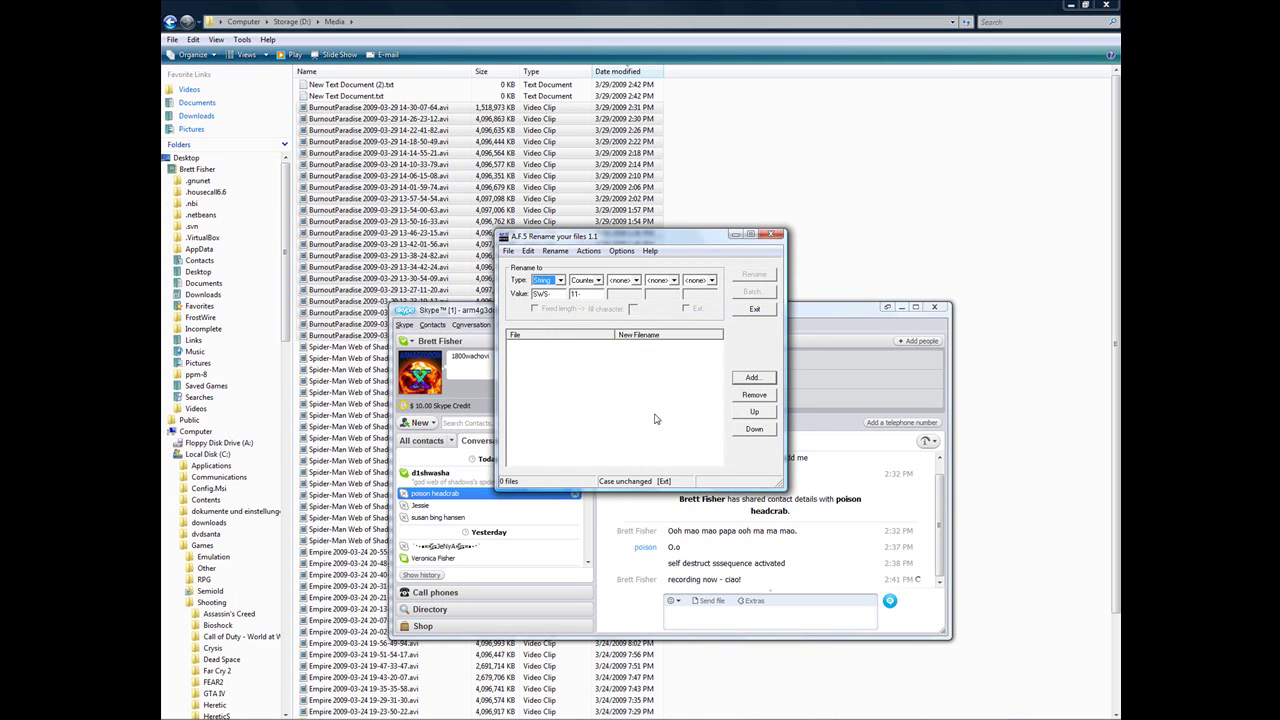
pyautogui.click(750, 379)
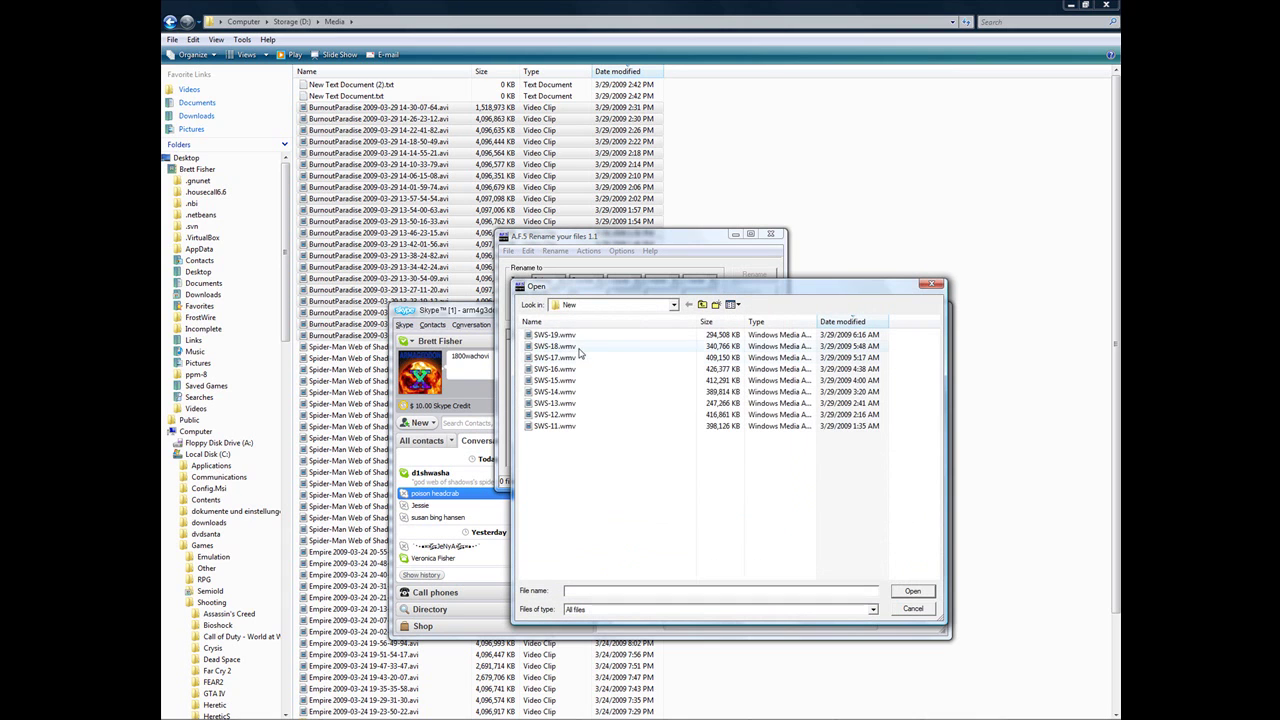
pyautogui.keyDown('shift'); pyautogui.click(570, 426); pyautogui.keyUp('shift')
pyautogui.click(580, 322)
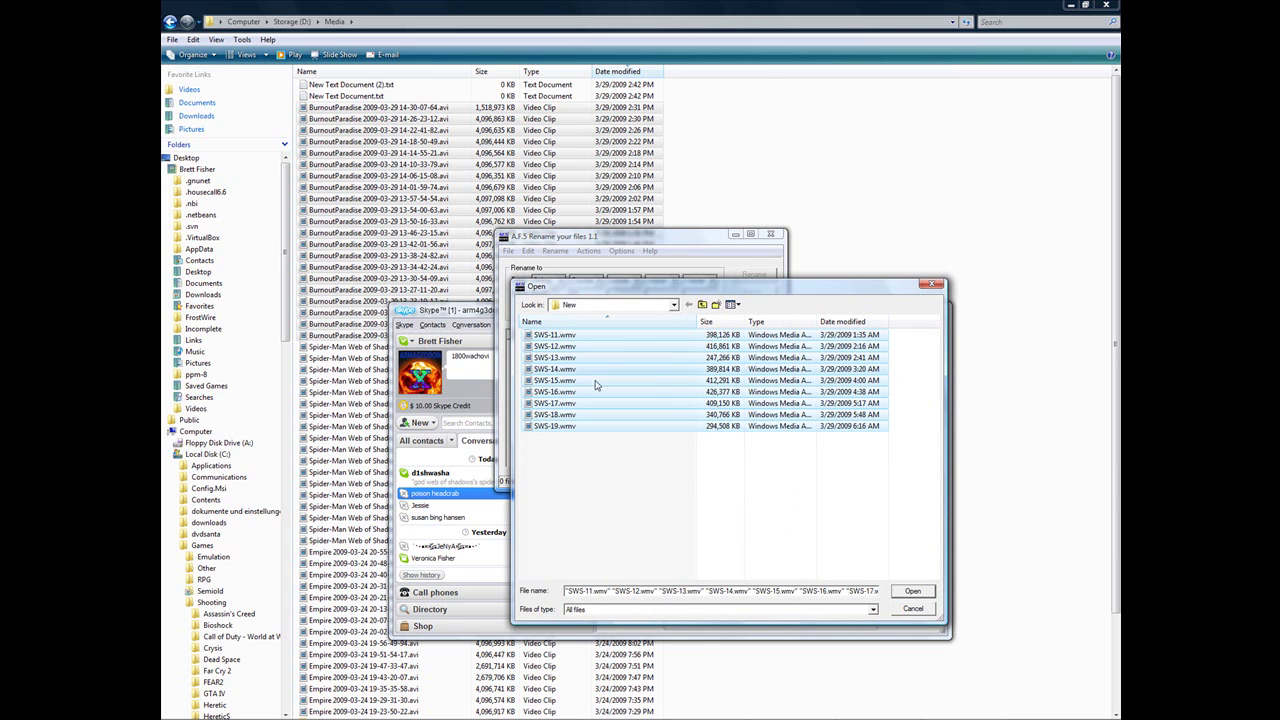
pyautogui.click(575, 336)
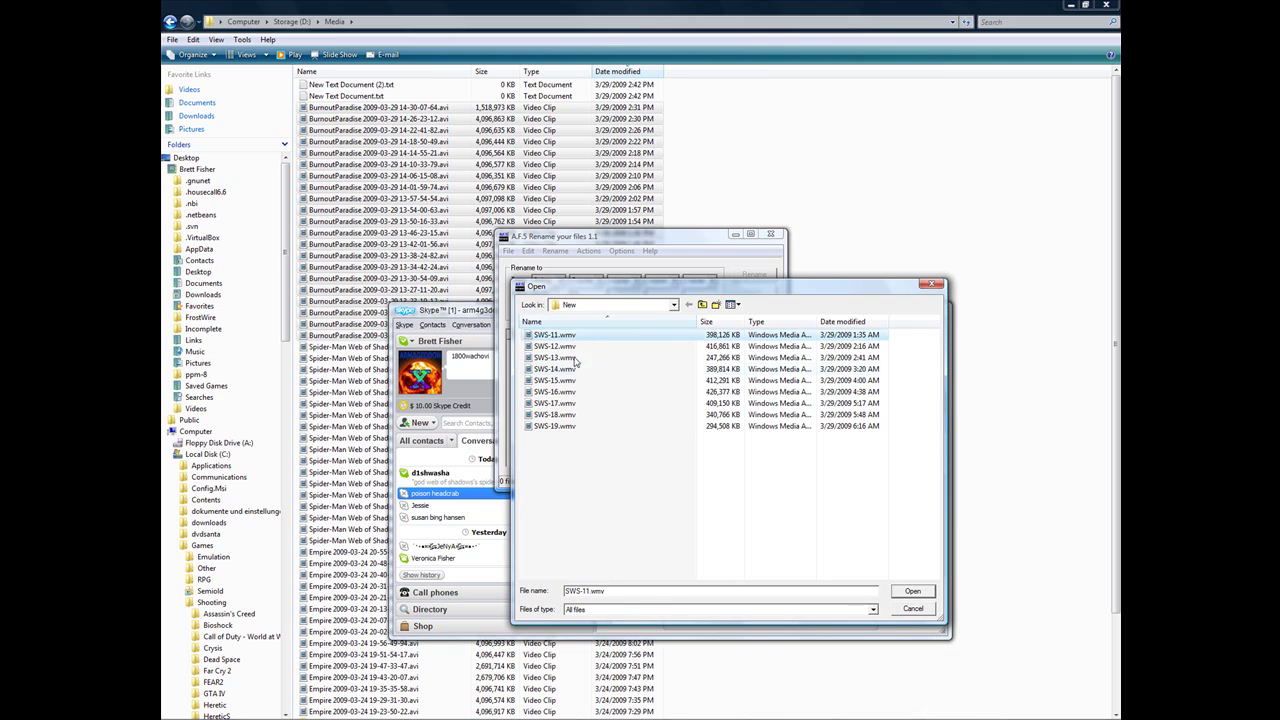
pyautogui.keyDown('shift'); pyautogui.click(578, 425); pyautogui.keyUp('shift')
# Load the nine files, rename them with prefix 'Spider-Man- Web of Shadows -' as parts 11–19 .wmv, and close the renamer
pyautogui.click(912, 591)
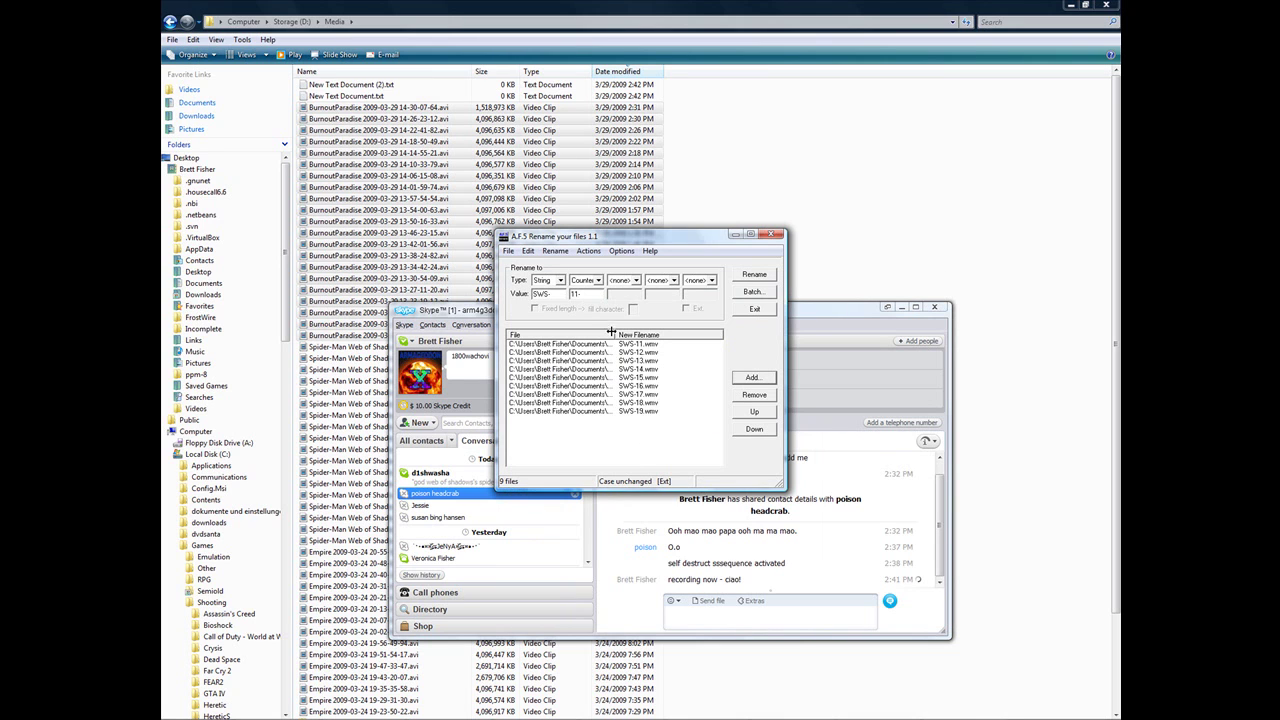
pyautogui.moveTo(583, 460); pyautogui.dragTo(669, 454)
pyautogui.moveTo(550, 294); pyautogui.dragTo(530, 294)
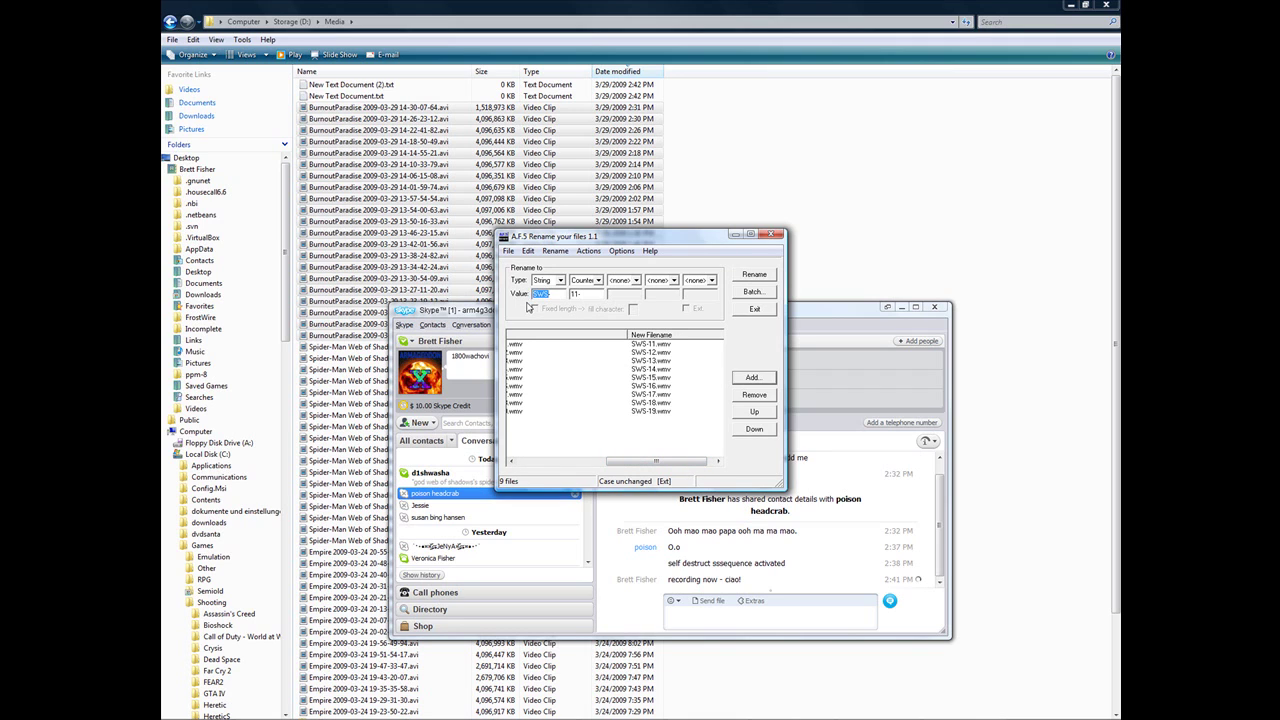
pyautogui.write('Spider-Man-')
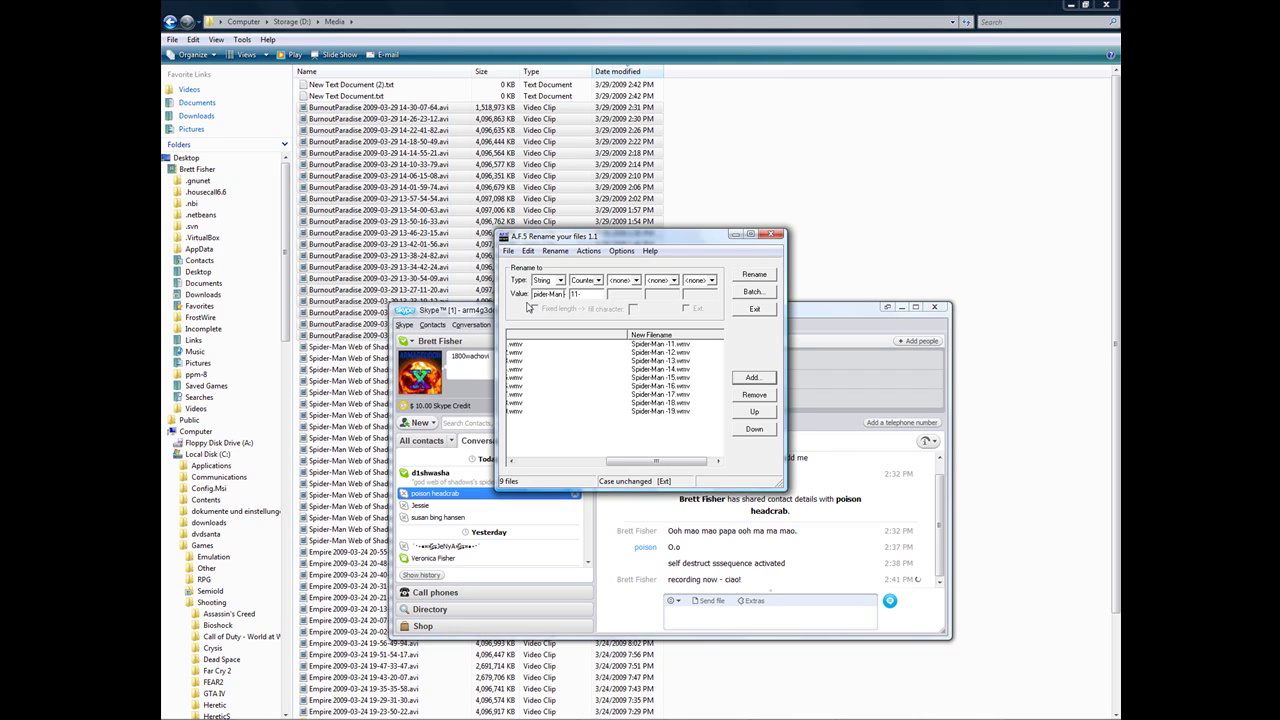
pyautogui.press('BackSpace')
pyautogui.write(' Web')
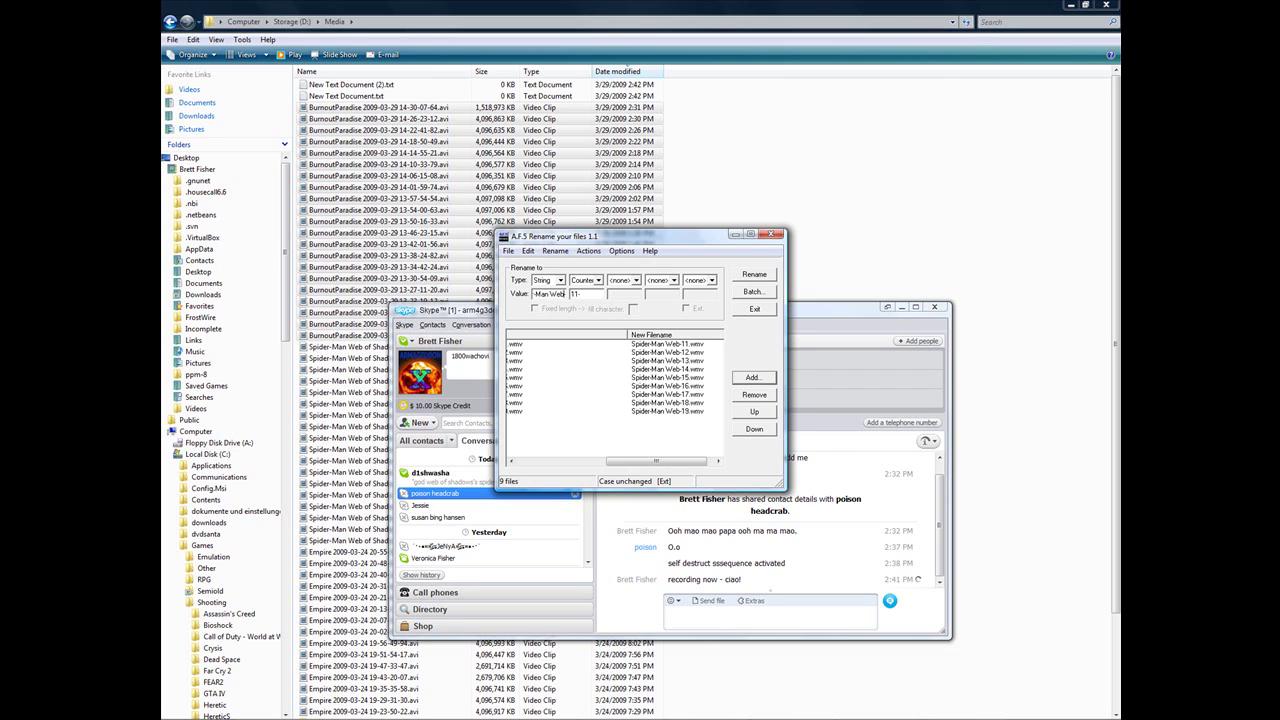
pyautogui.write(' of Shadows')
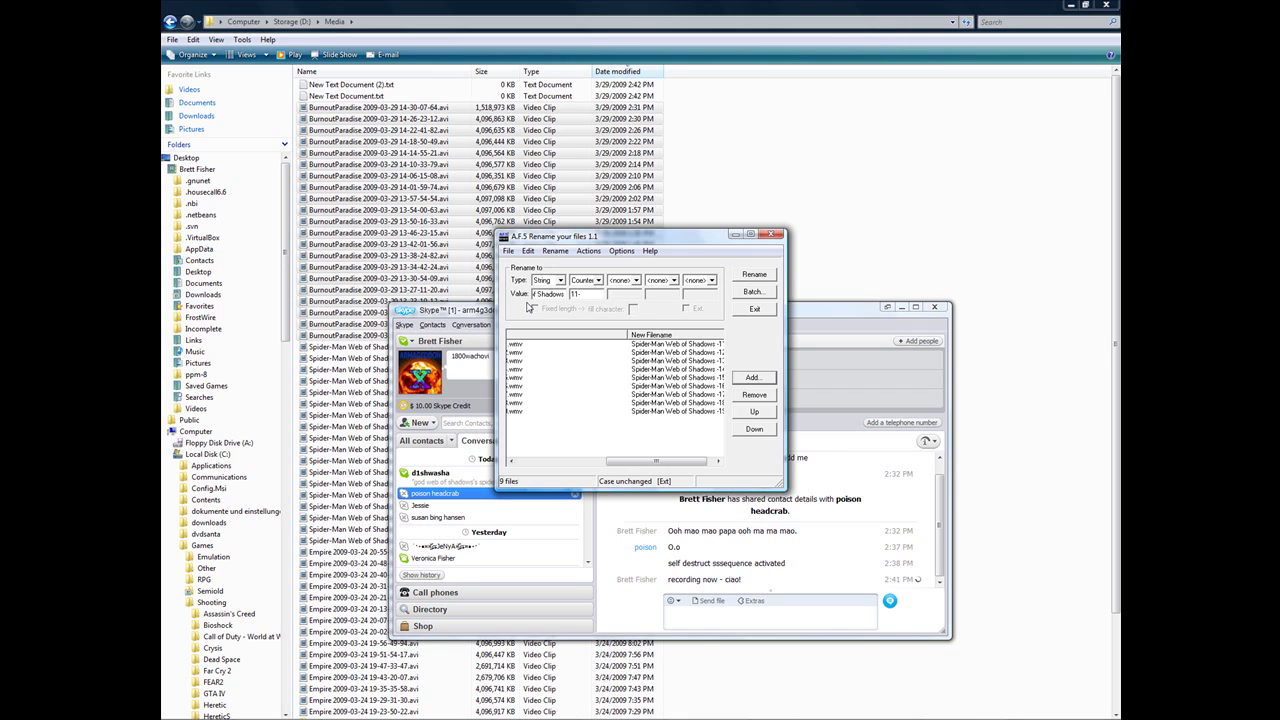
pyautogui.write(' -')
pyautogui.moveTo(688, 463); pyautogui.dragTo(698, 463)
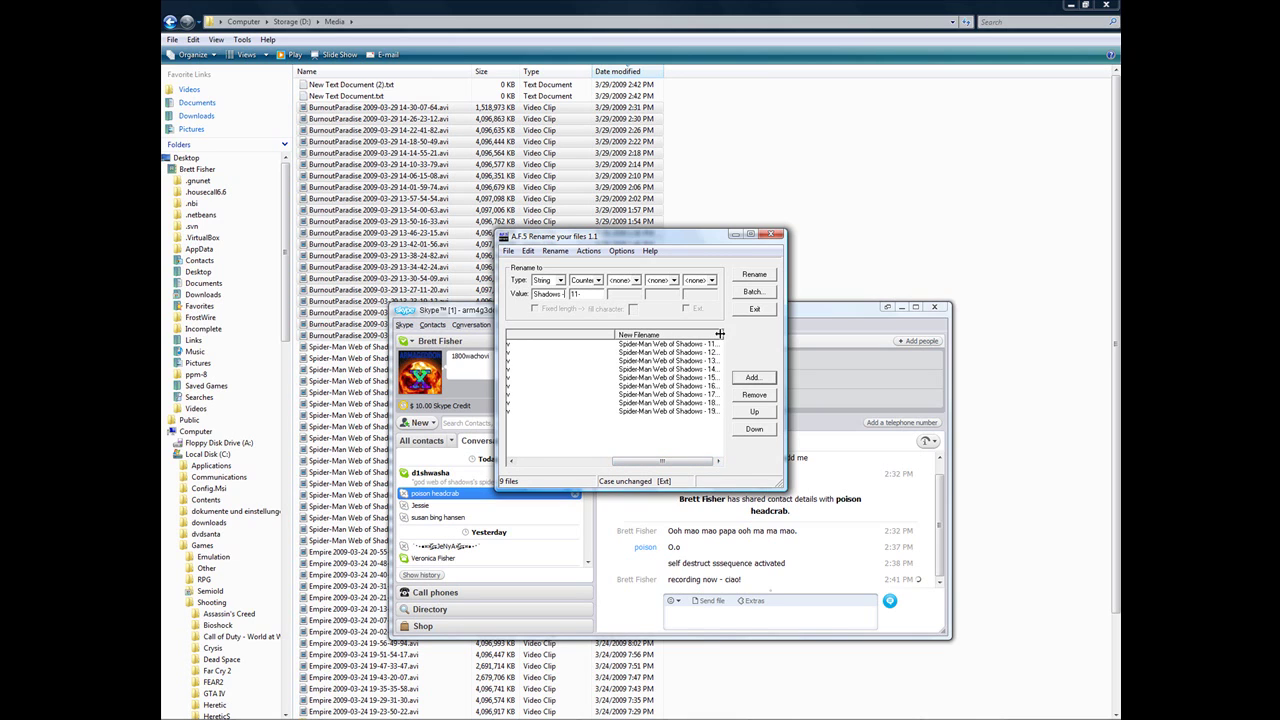
pyautogui.moveTo(719, 334); pyautogui.dragTo(771, 333)
pyautogui.moveTo(668, 460)
pyautogui.mouseDown()
pyautogui.moveTo(692, 461)
pyautogui.moveTo(560, 461)
pyautogui.moveTo(668, 461)
pyautogui.mouseUp()
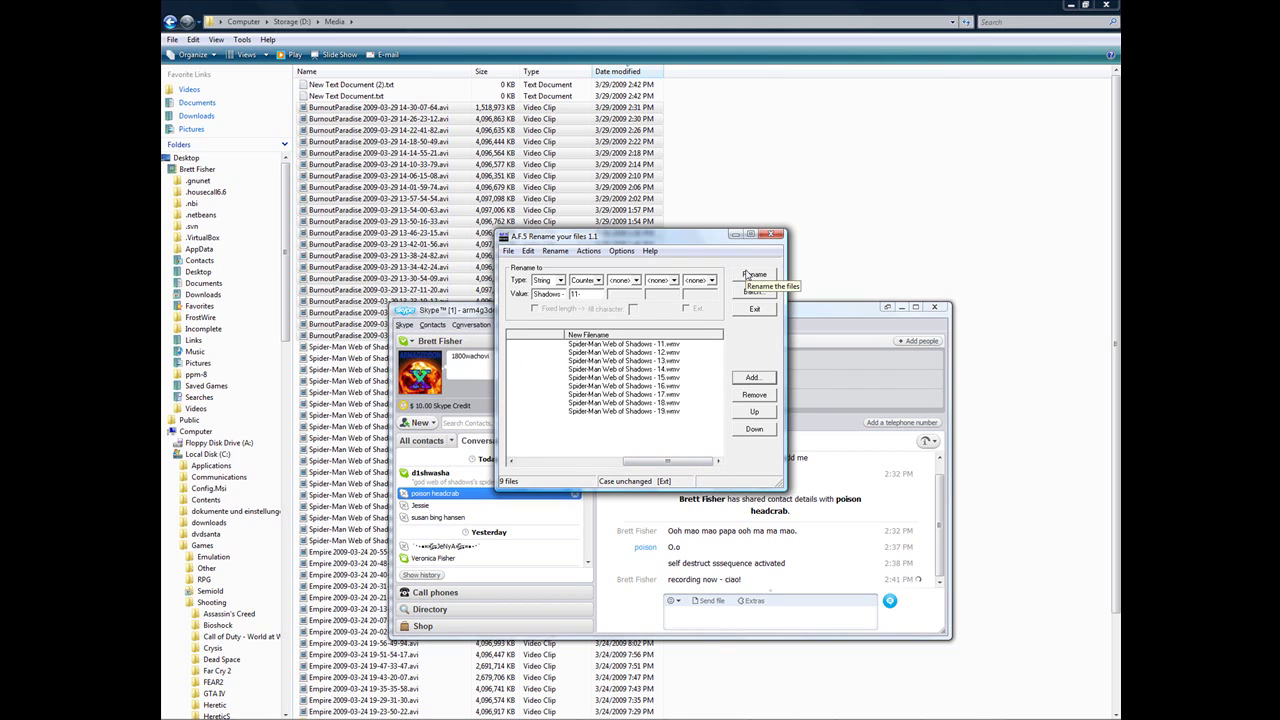
pyautogui.click(772, 234)
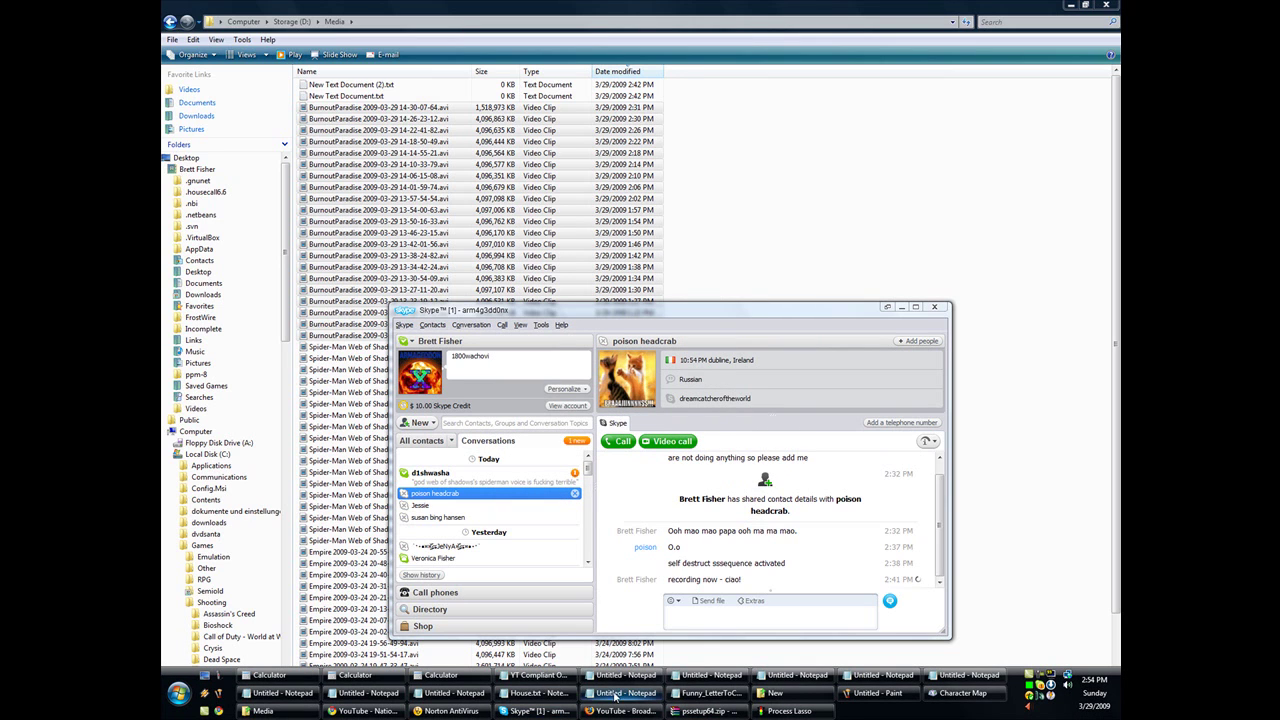
# Bring the YouTube Multi-Video Upload page in Firefox to the front and scroll it
pyautogui.moveTo(625, 698)
pyautogui.moveTo(1029, 677)
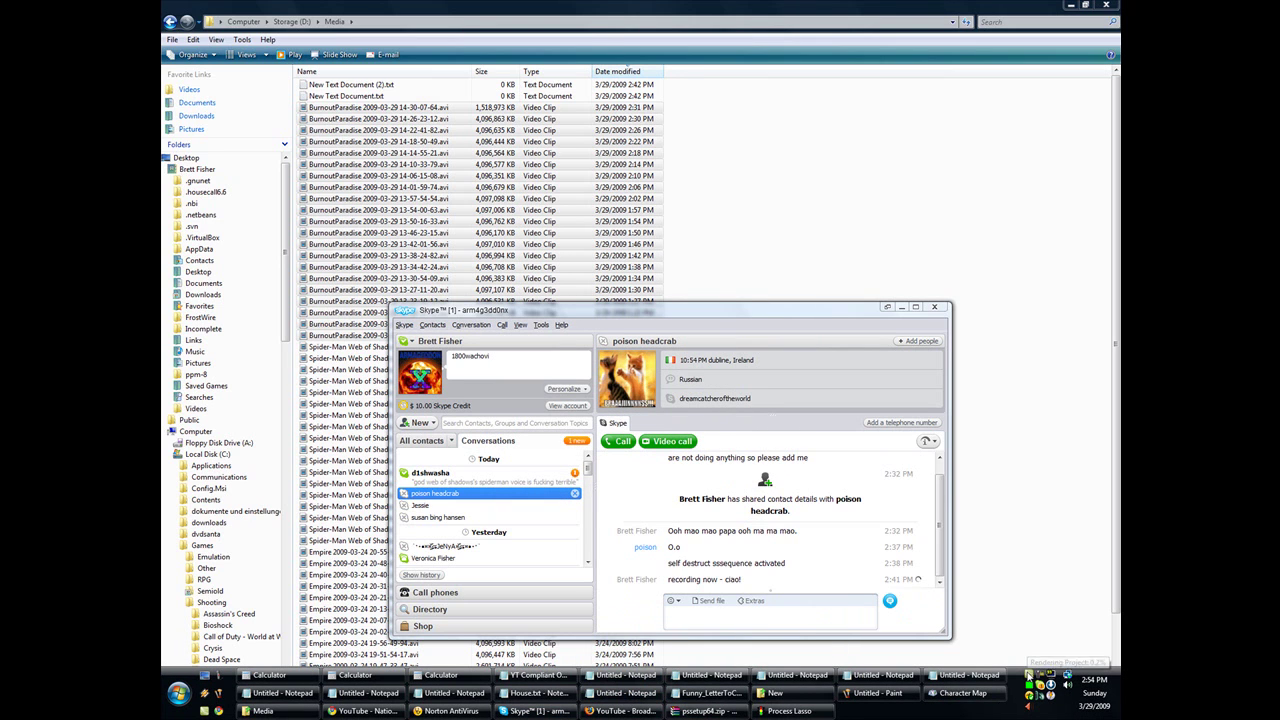
pyautogui.click(617, 712)
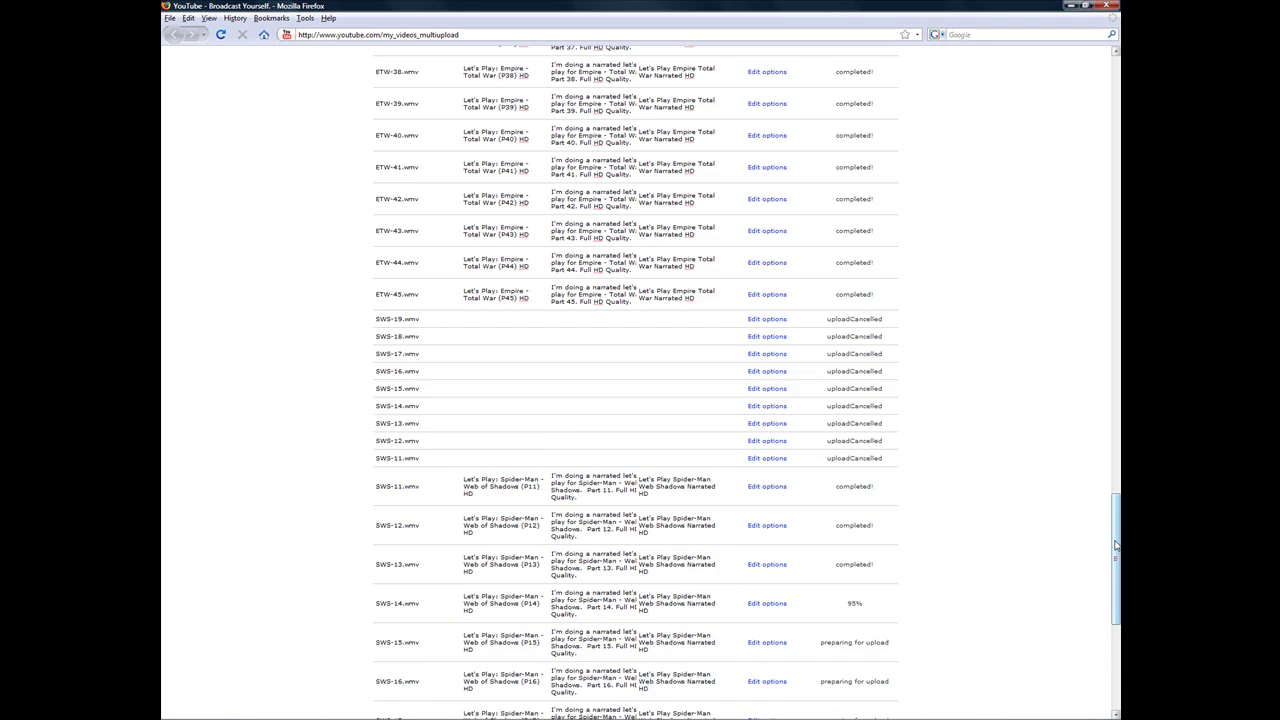
pyautogui.moveTo(1110, 546); pyautogui.dragTo(1110, 82)
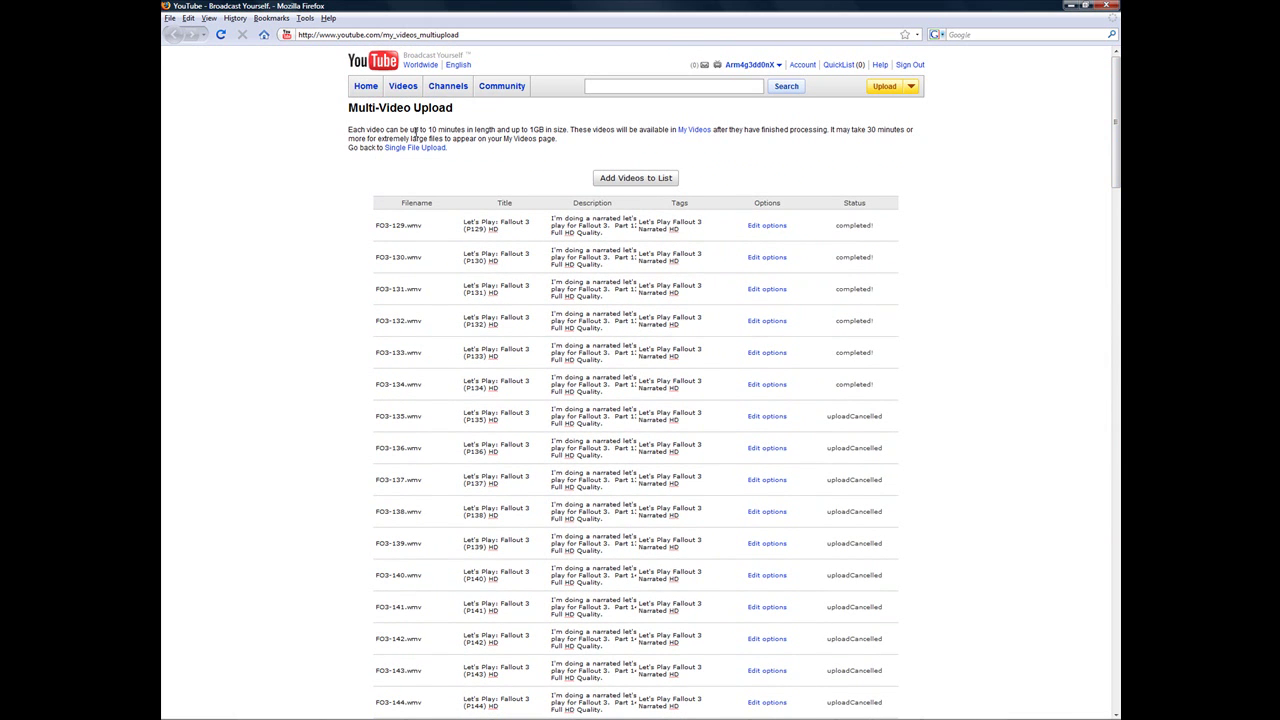
# Select the nine files SWS-11 through SWS-19.wmv in the Add Videos picker, then cancel it
pyautogui.click(650, 179)
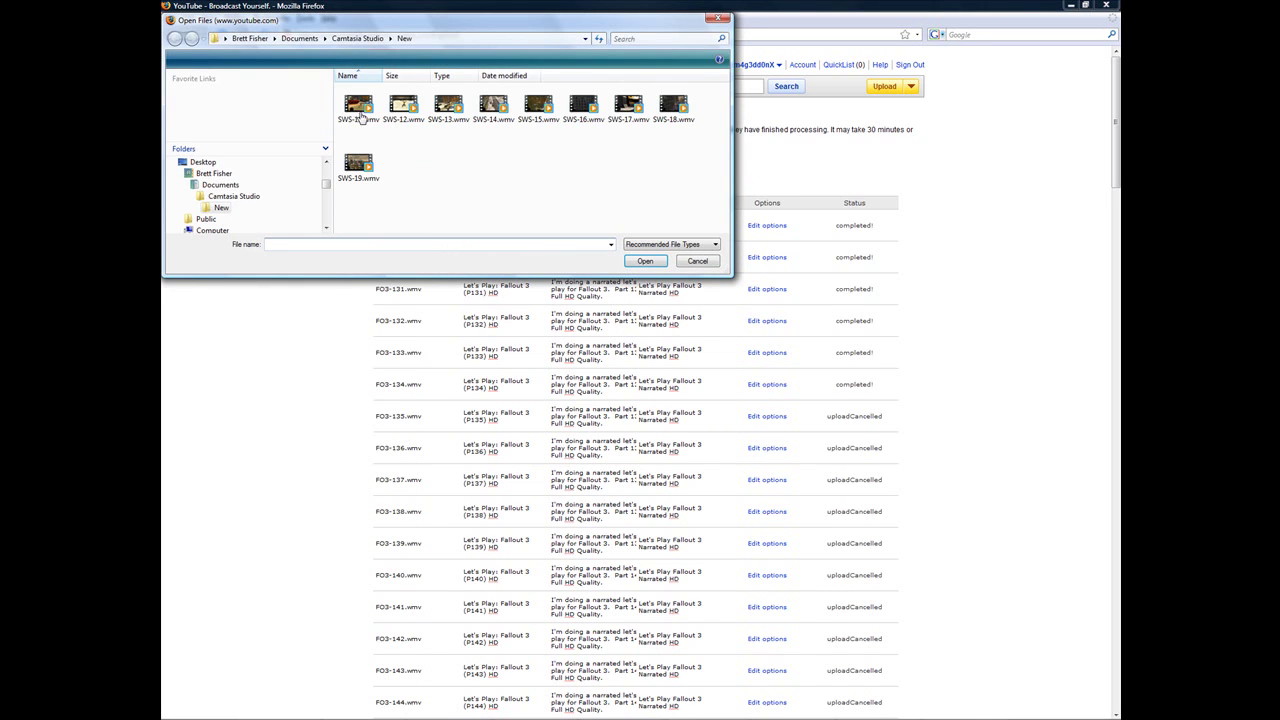
pyautogui.click(360, 117)
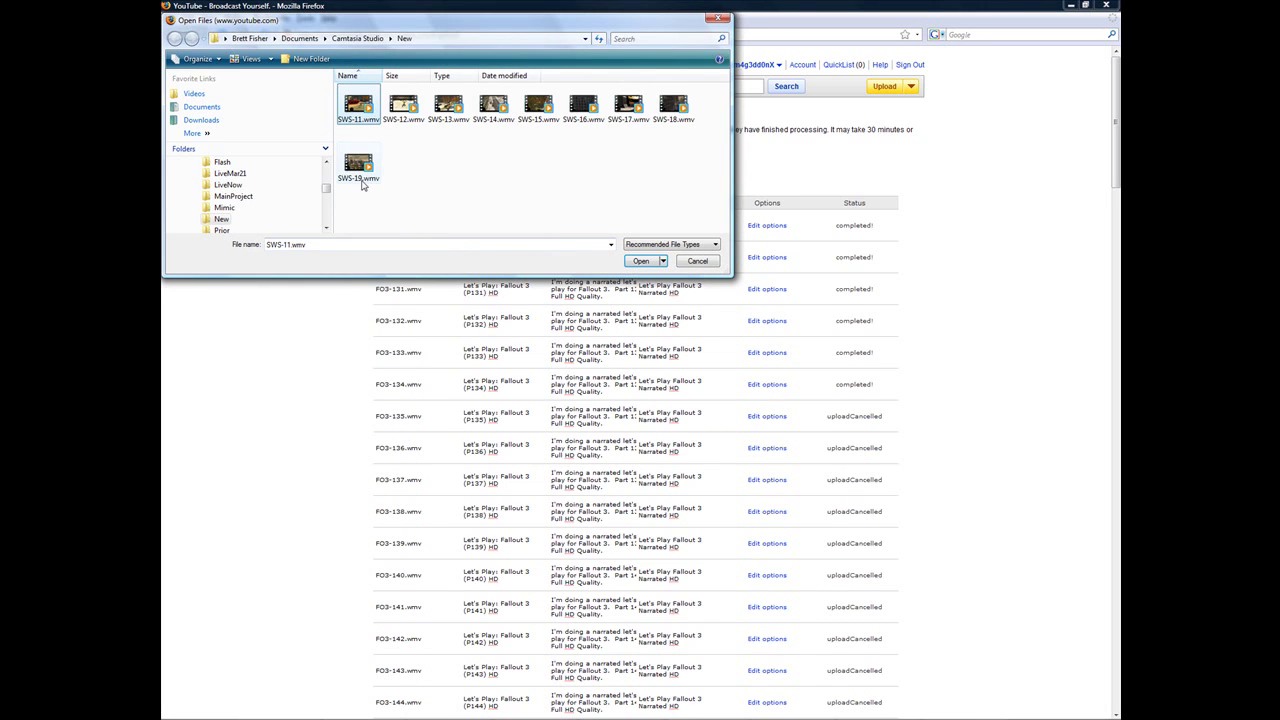
pyautogui.keyDown('shift'); pyautogui.click(363, 183); pyautogui.keyUp('shift')
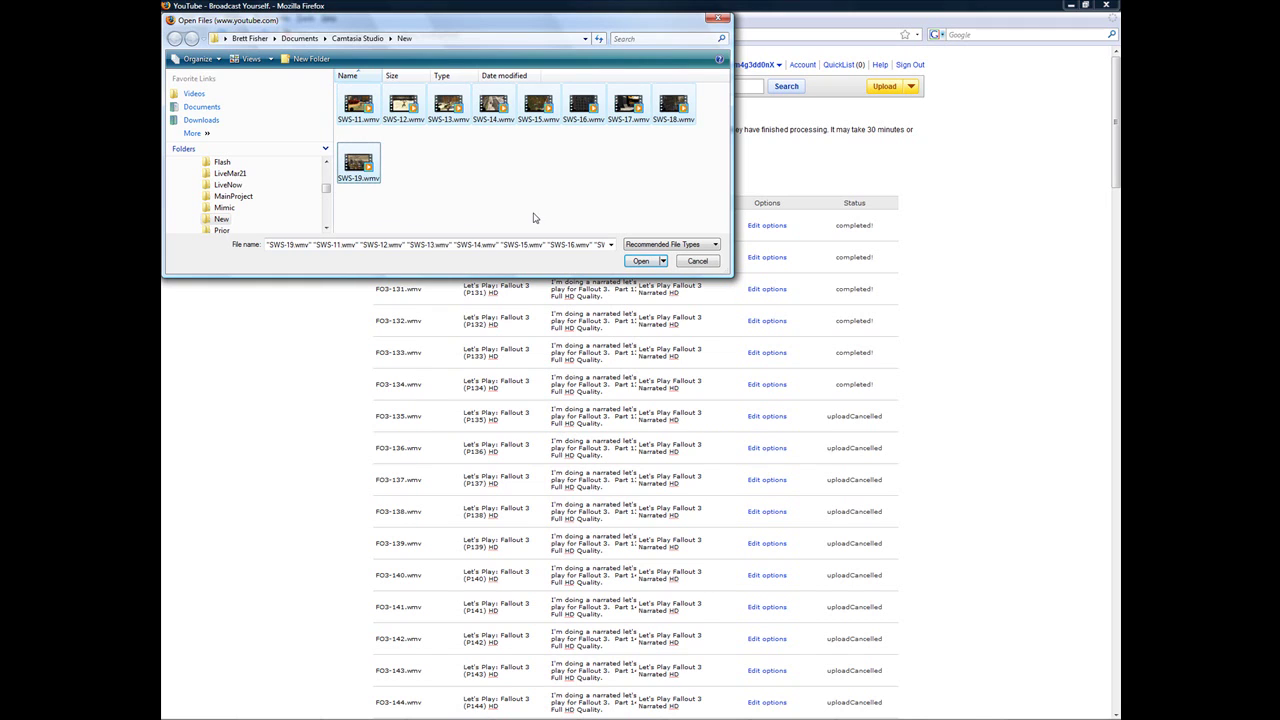
pyautogui.click(716, 262)
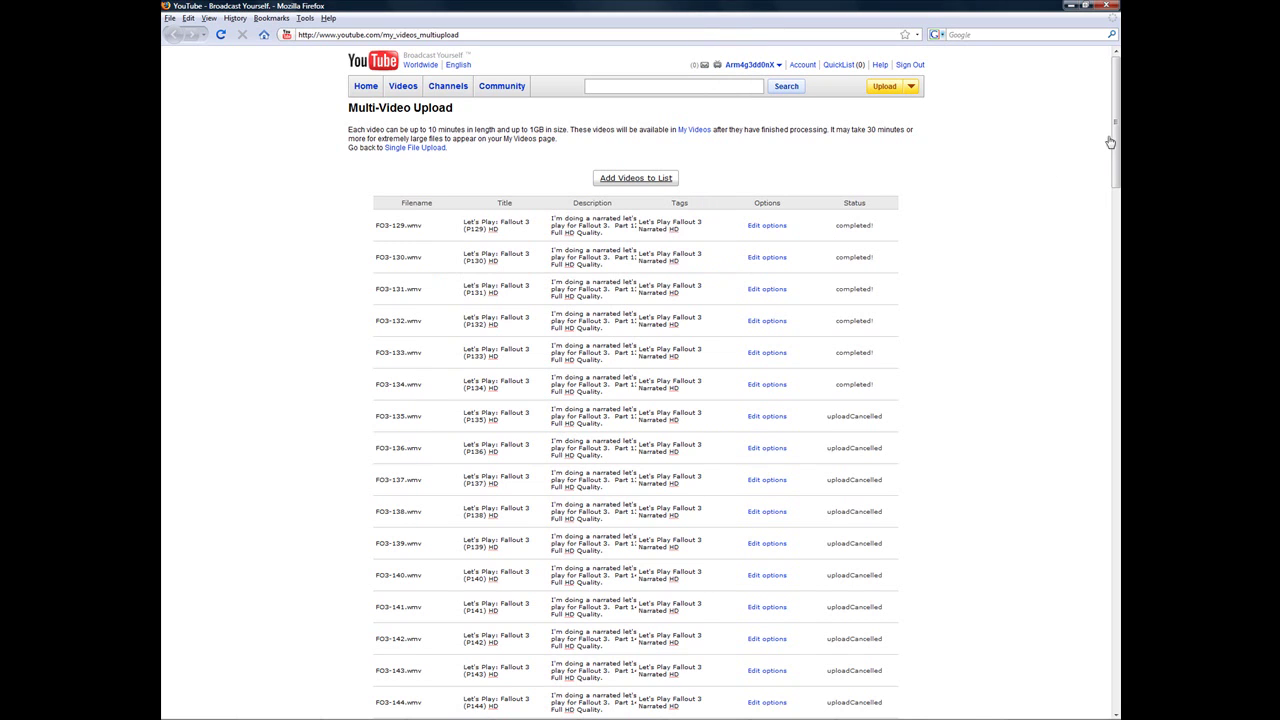
pyautogui.moveTo(1116, 124); pyautogui.dragTo(1116, 630)
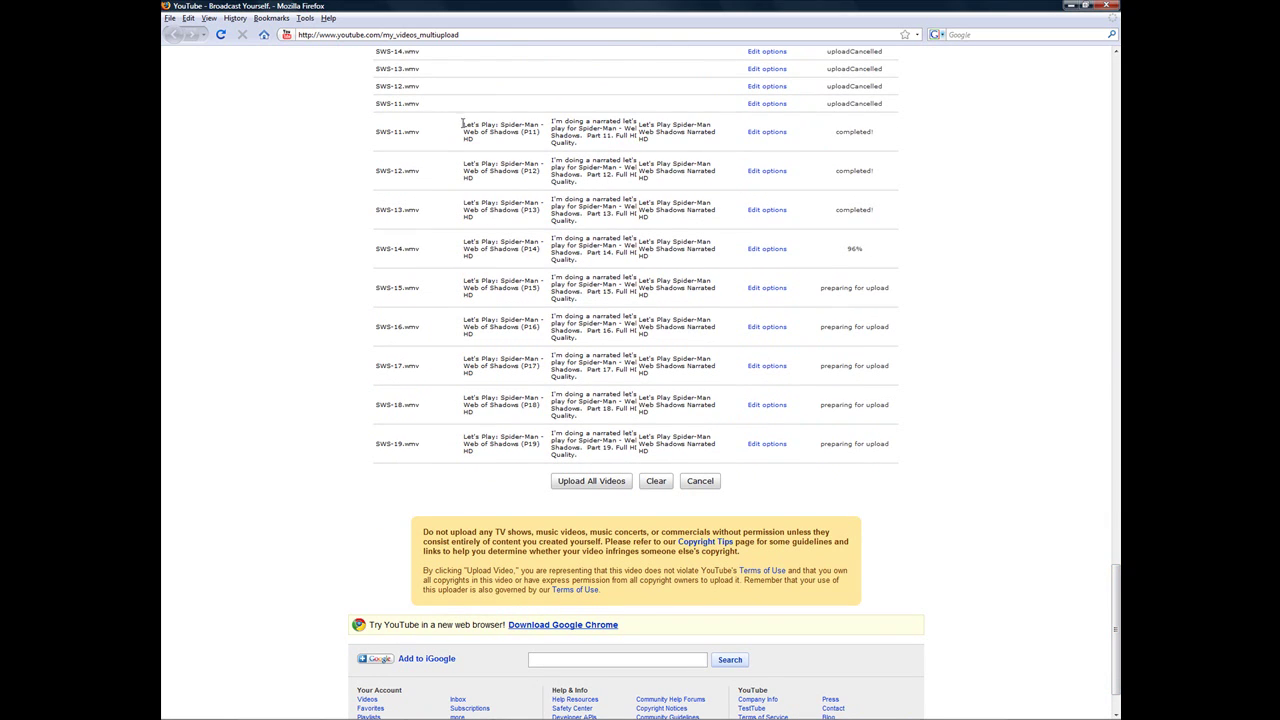
pyautogui.moveTo(487, 125); pyautogui.dragTo(656, 140)
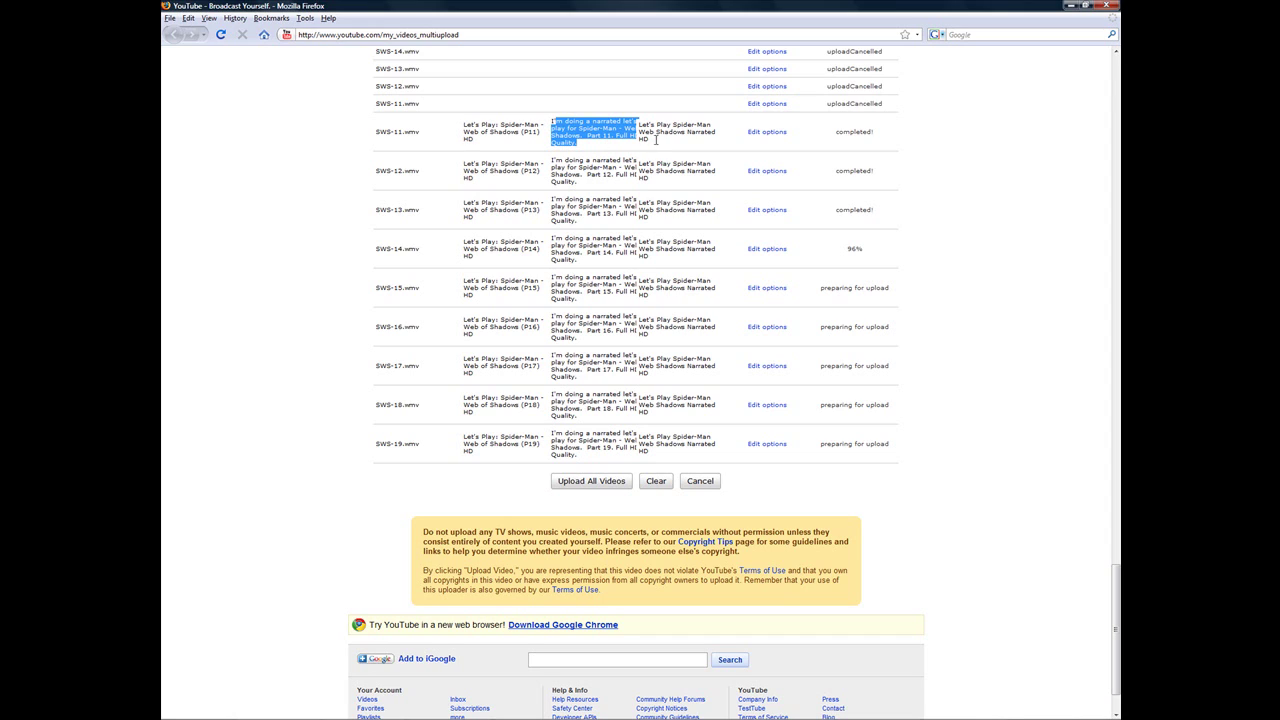
pyautogui.click(521, 124)
pyautogui.tripleClick(669, 126)
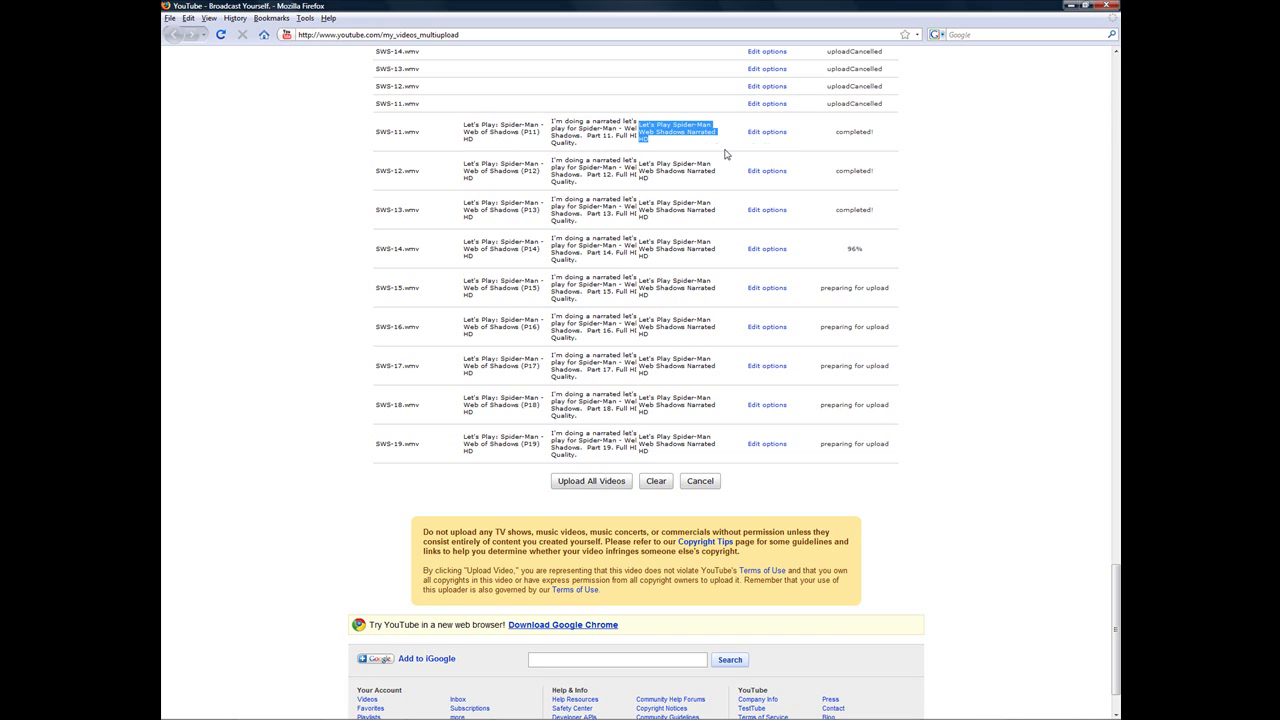
pyautogui.click(772, 133)
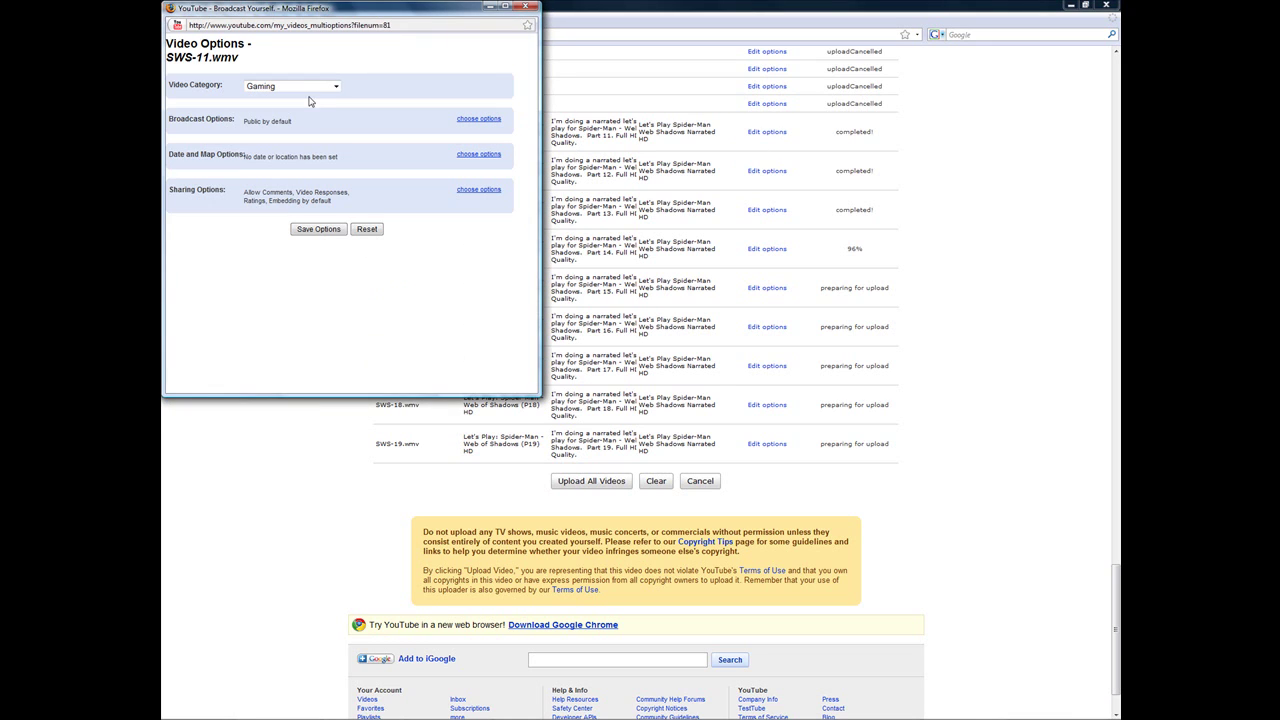
pyautogui.click(530, 6)
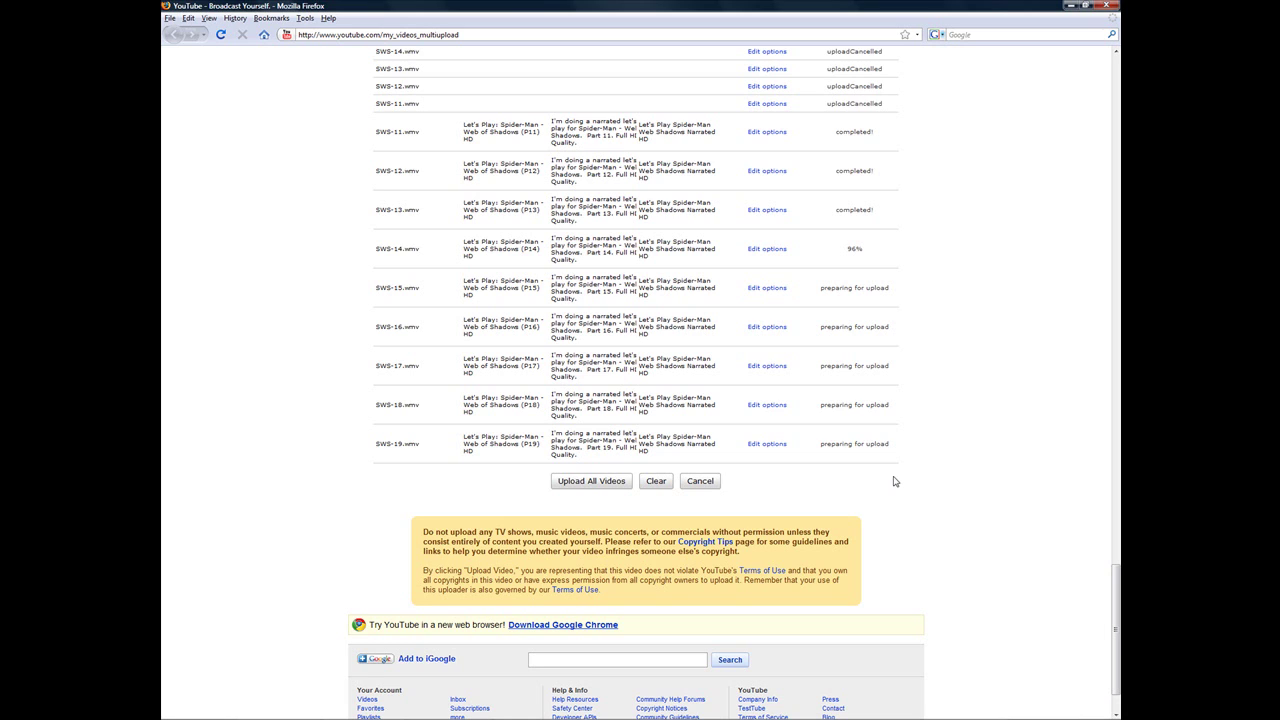
pyautogui.moveTo(868, 717)
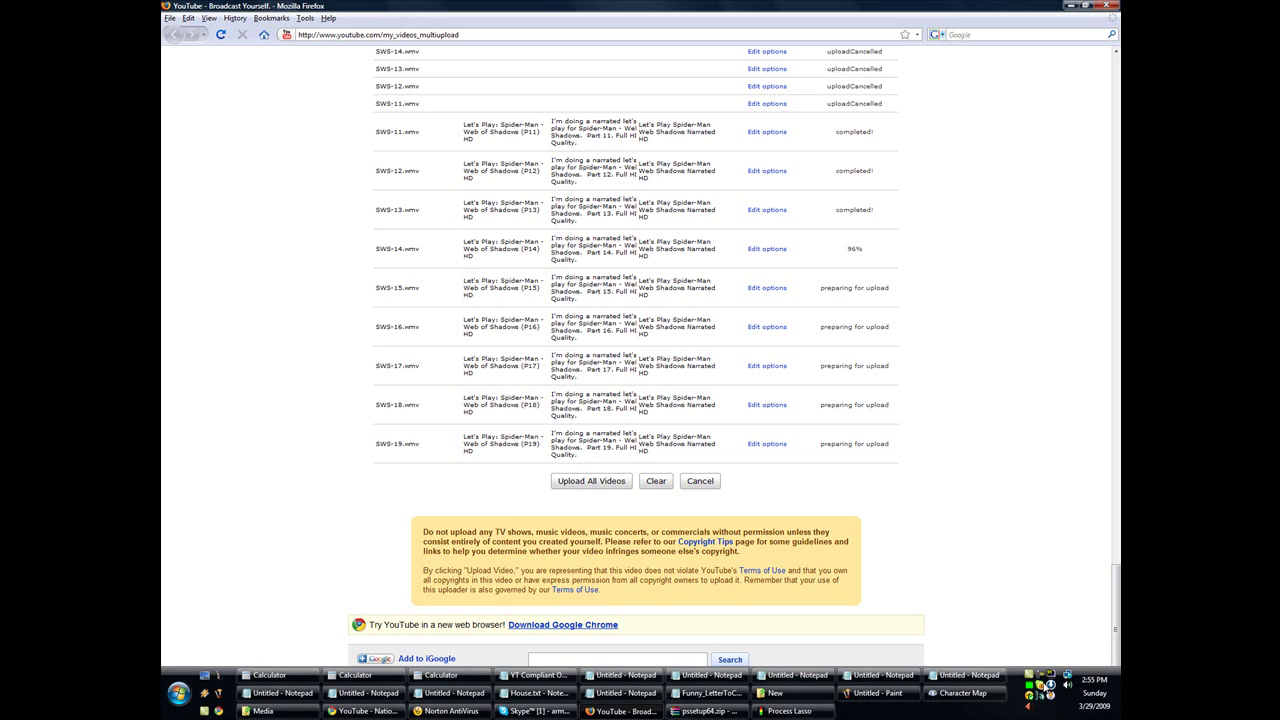
pyautogui.click(1050, 686)
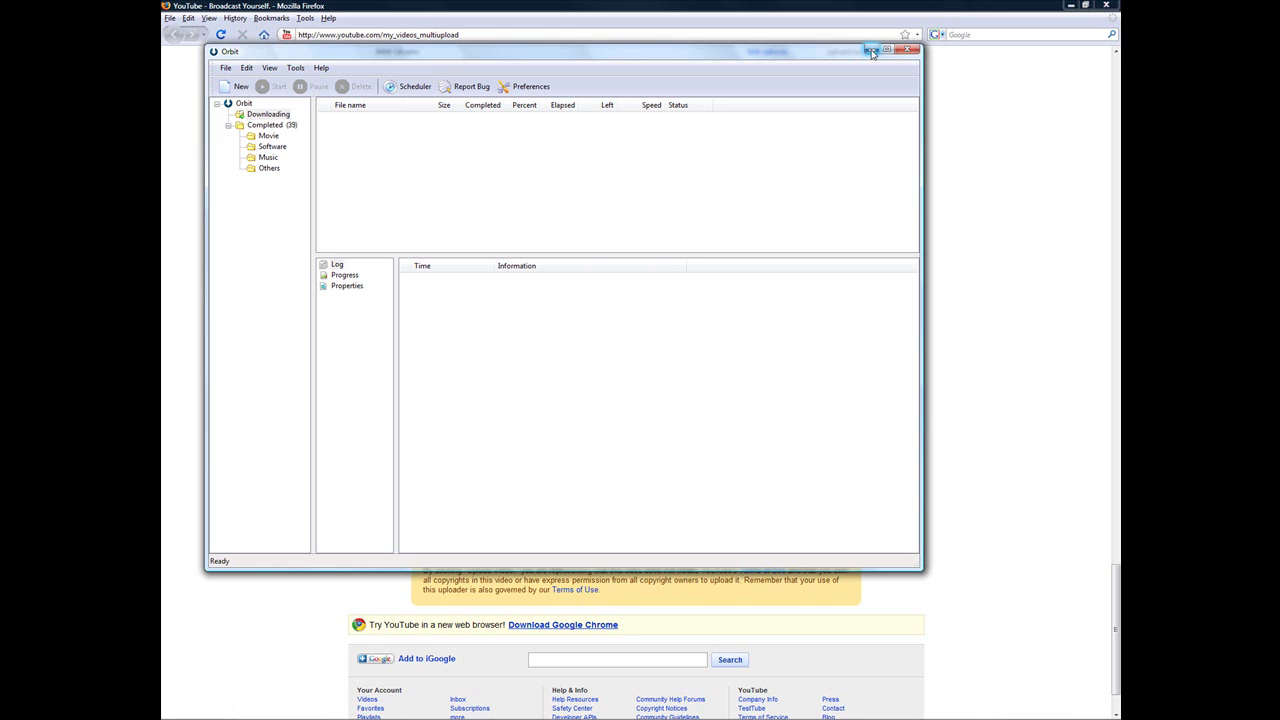
pyautogui.click(871, 52)
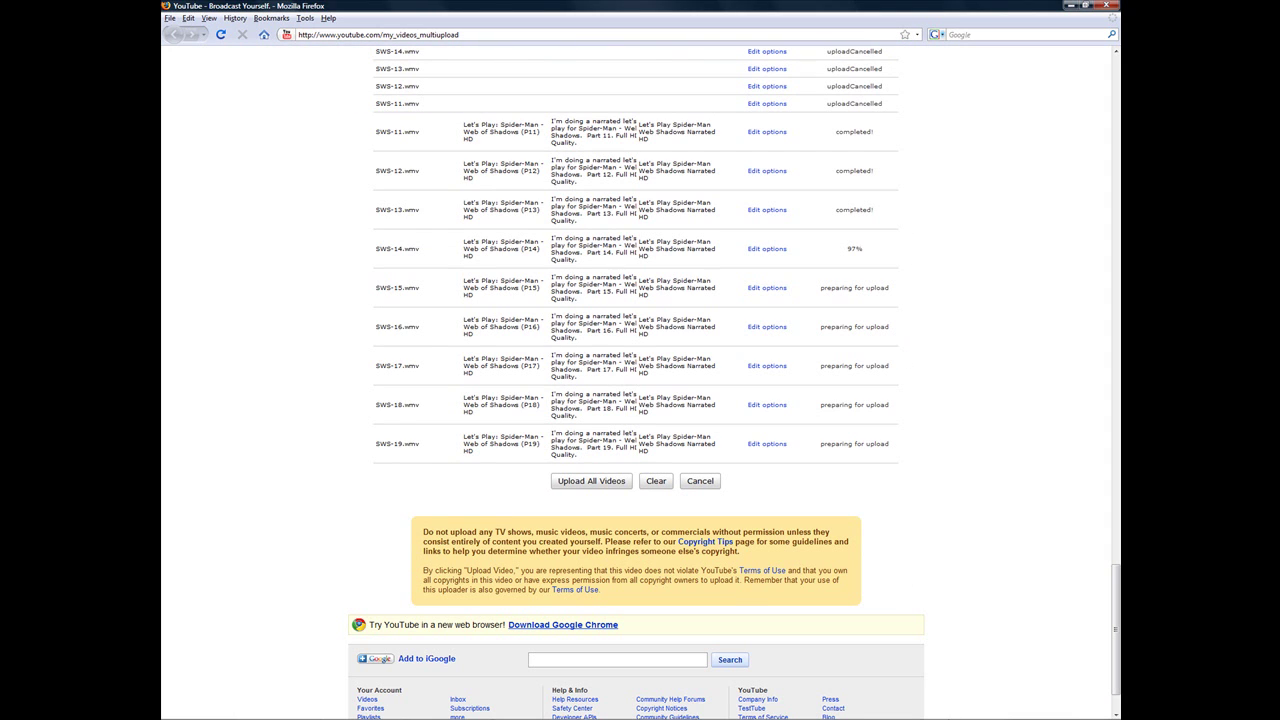
pyautogui.moveTo(918, 718)
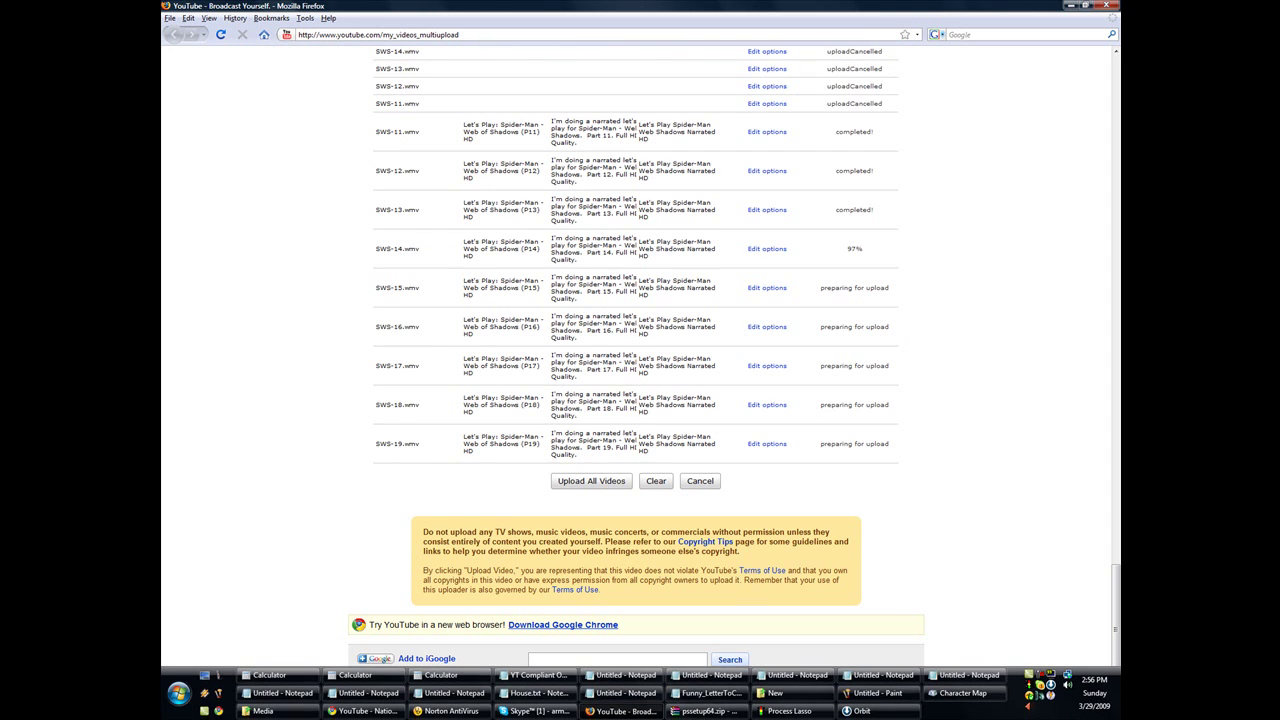
pyautogui.click(788, 710)
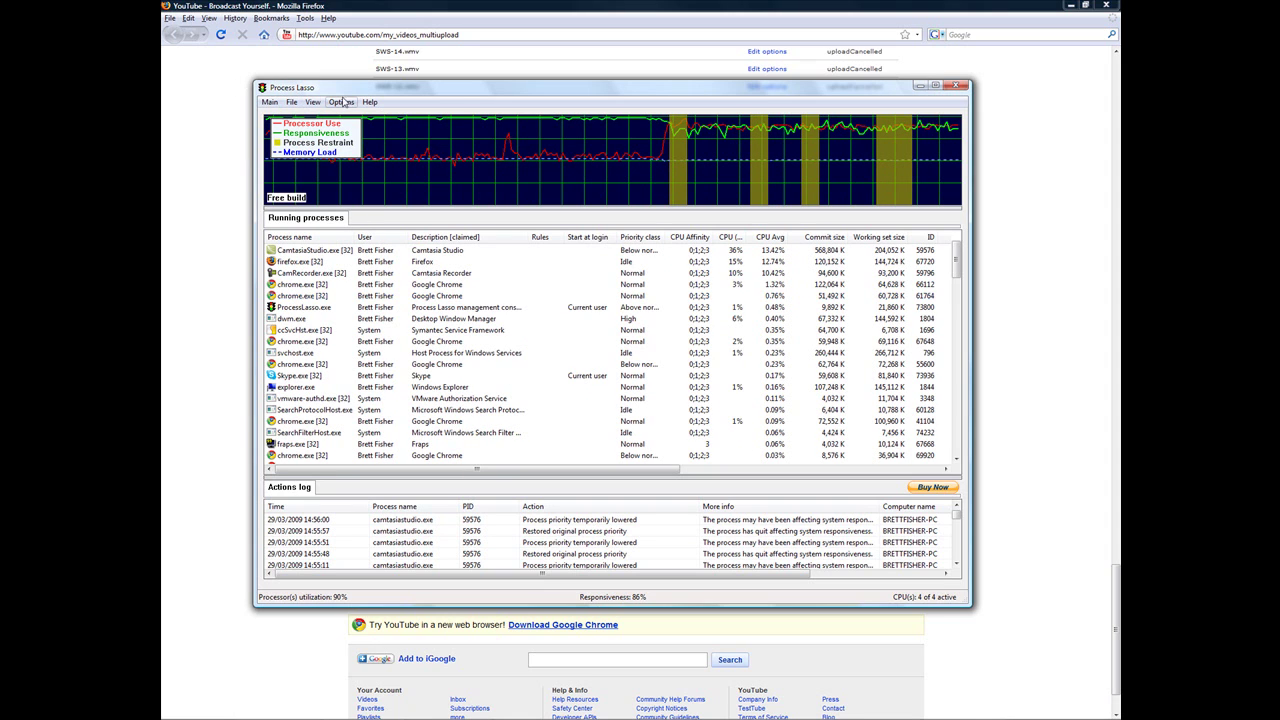
pyautogui.click(919, 86)
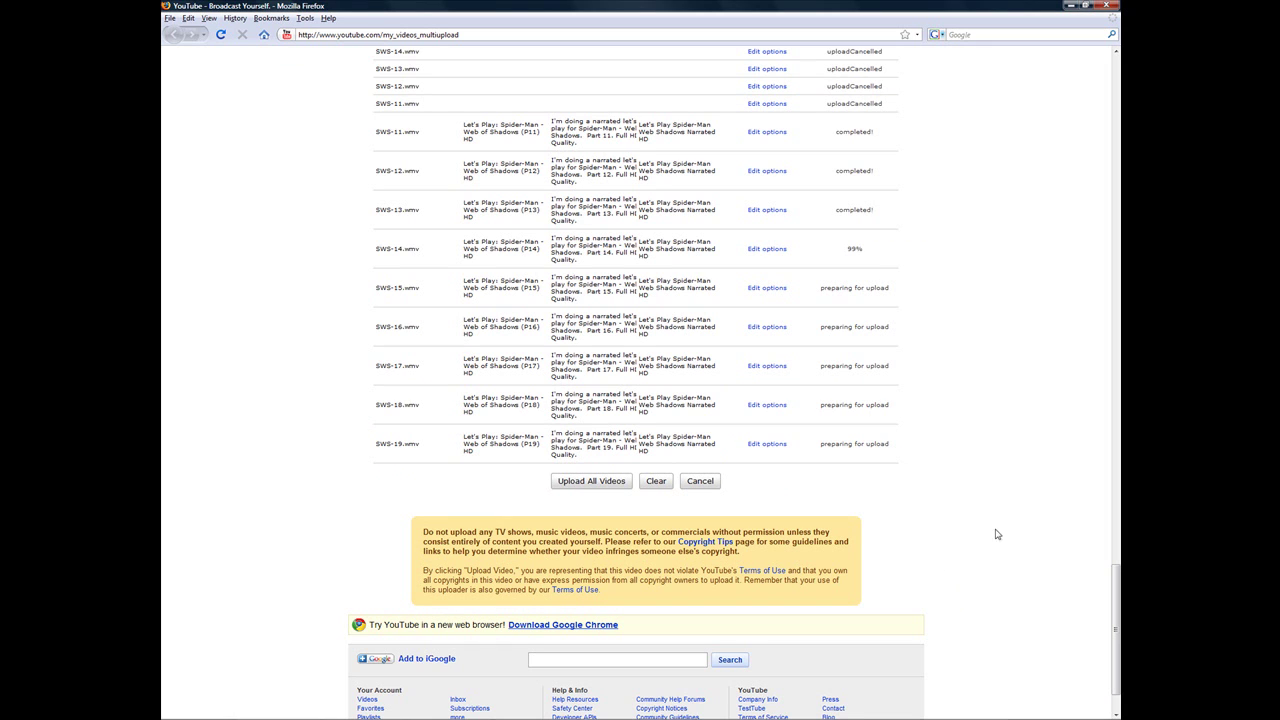
# Check the upload list with SWS-14 at 99%, then open the Camtasia Recorder's tray menu
pyautogui.moveTo(1118, 583)
pyautogui.mouseDown()
pyautogui.moveTo(1116, 535)
pyautogui.moveTo(1118, 583)
pyautogui.mouseUp()
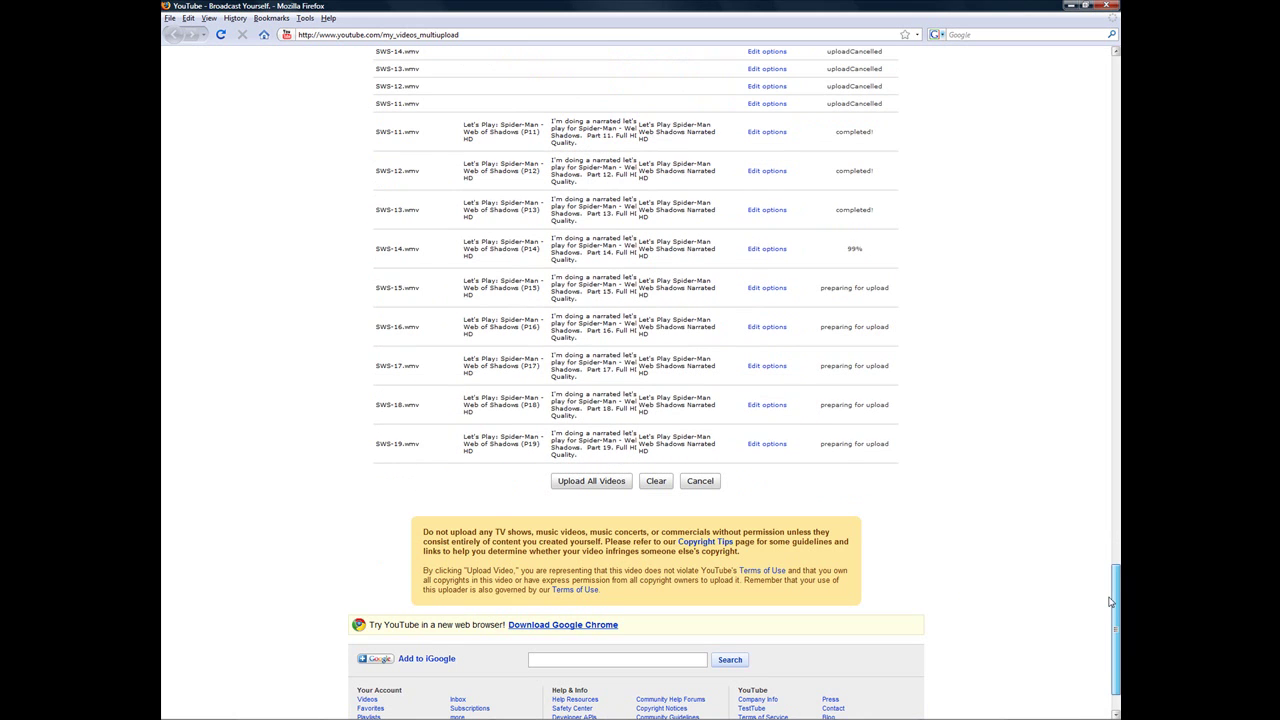
pyautogui.moveTo(1042, 712)
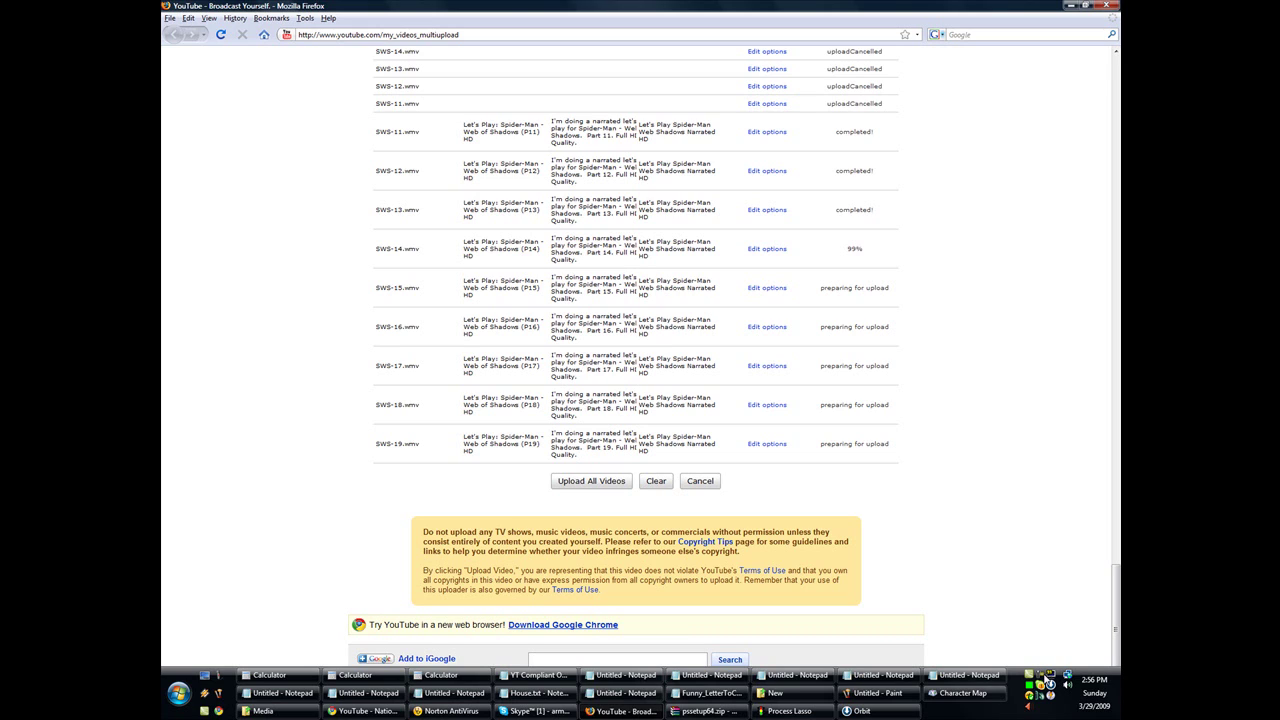
pyautogui.rightClick(1037, 680)
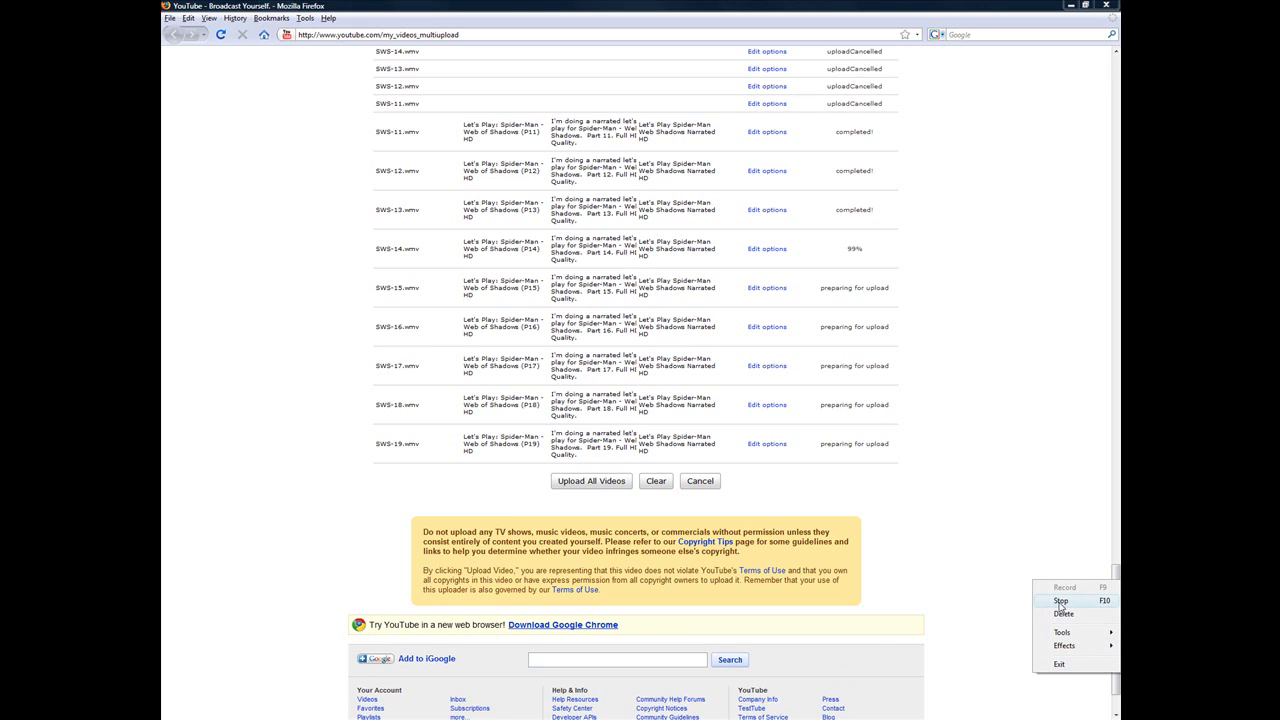